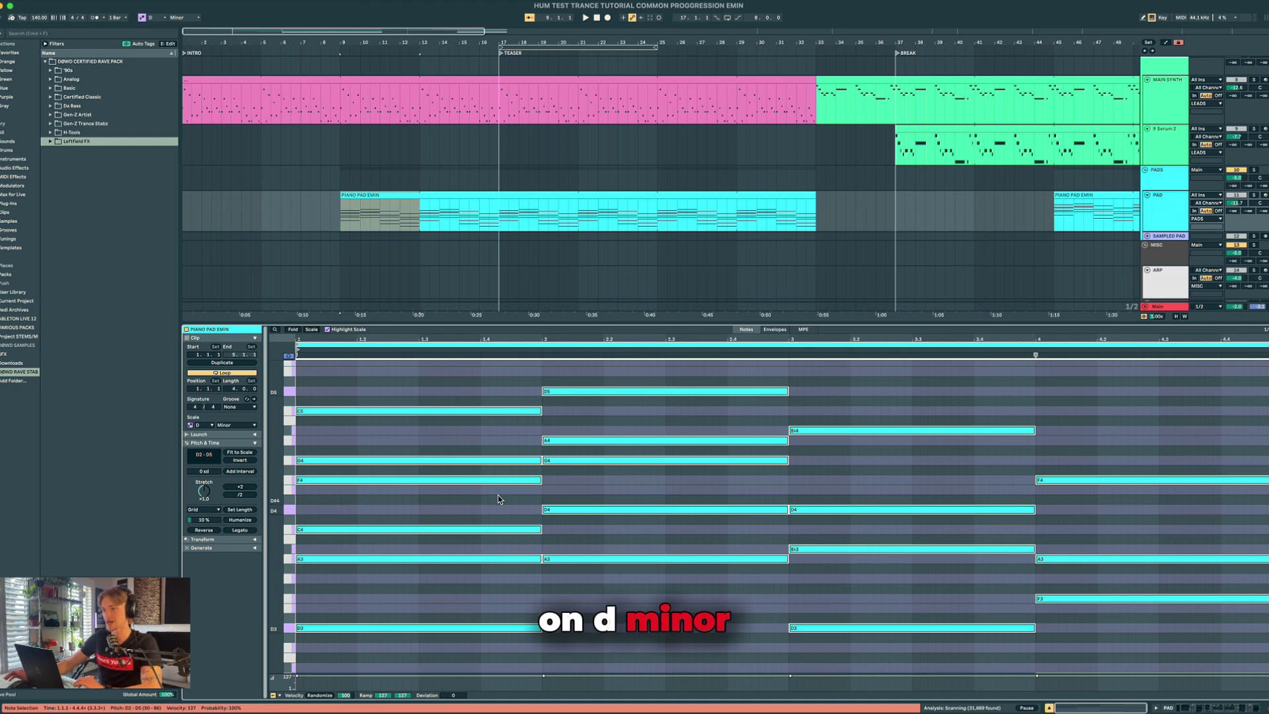
Play the opening chords of the PIANO PAD EMIN clip and view the pad track's Serum 2 Piano Upright instrument
{"action": "left_click", "coordinate": [417, 627]}
{"action": "key", "text": "space"}
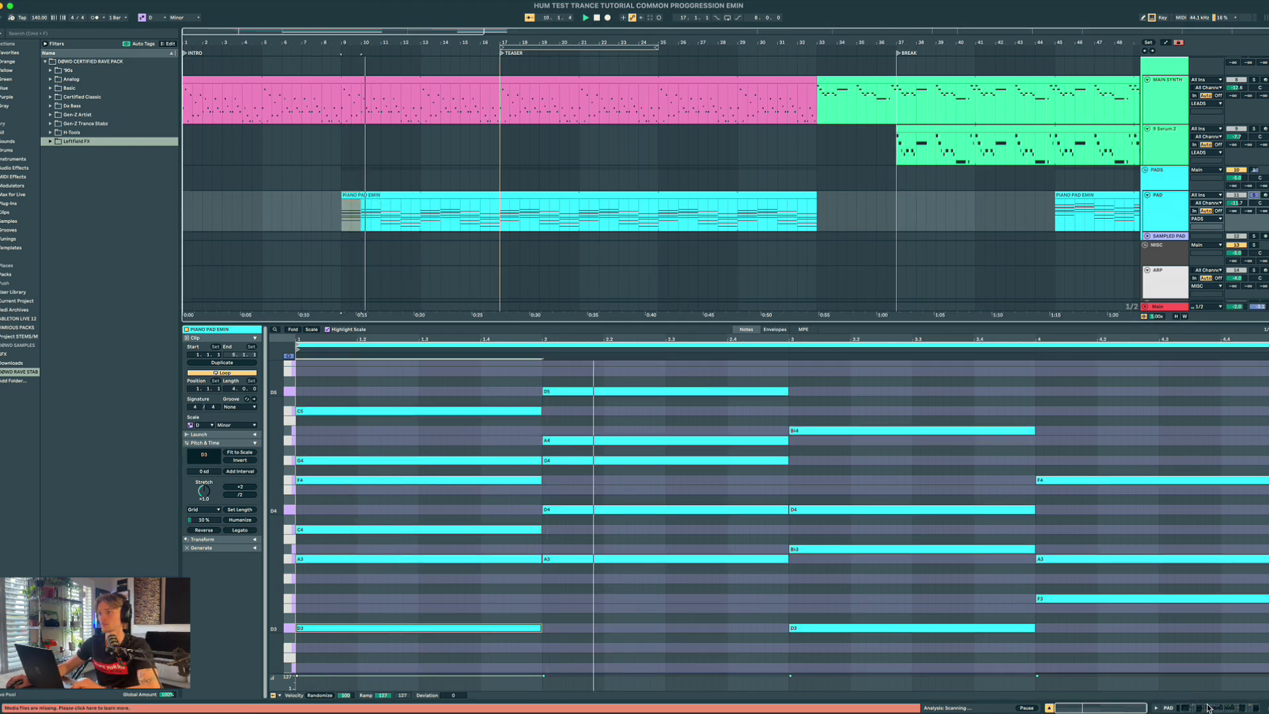
{"action": "key", "text": "shift+Tab"}
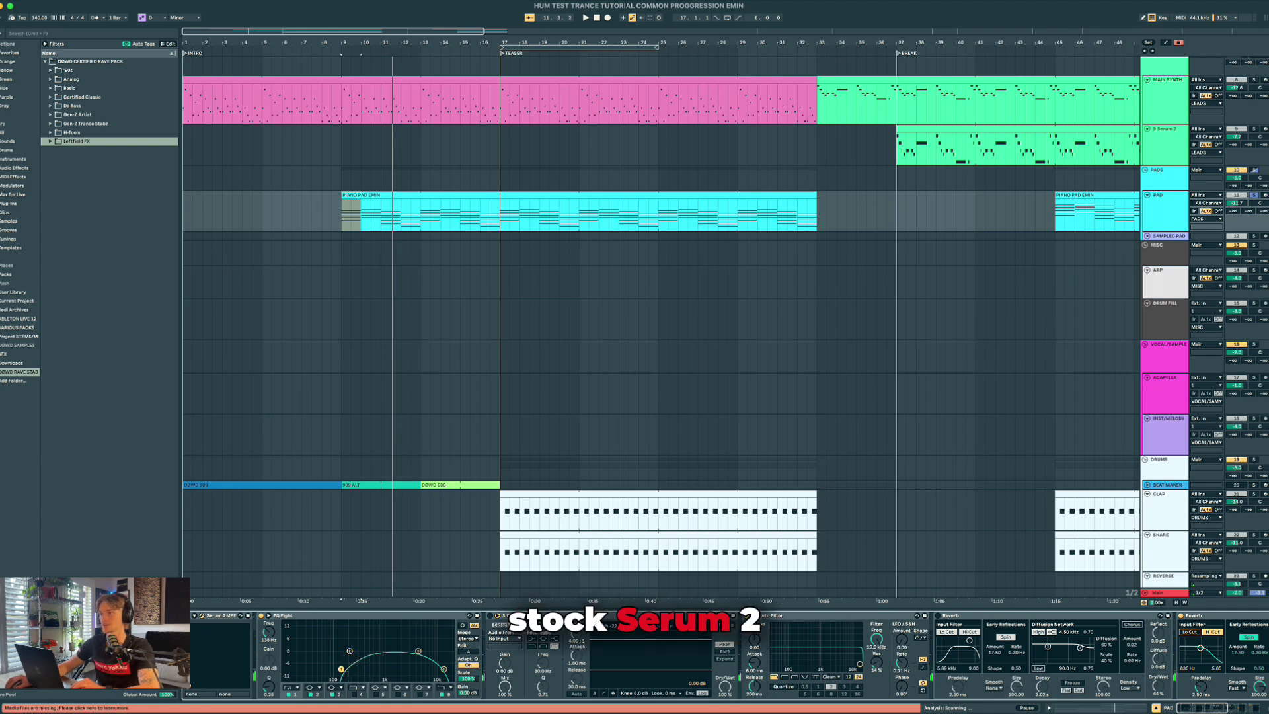
{"action": "left_click", "coordinate": [241, 615]}
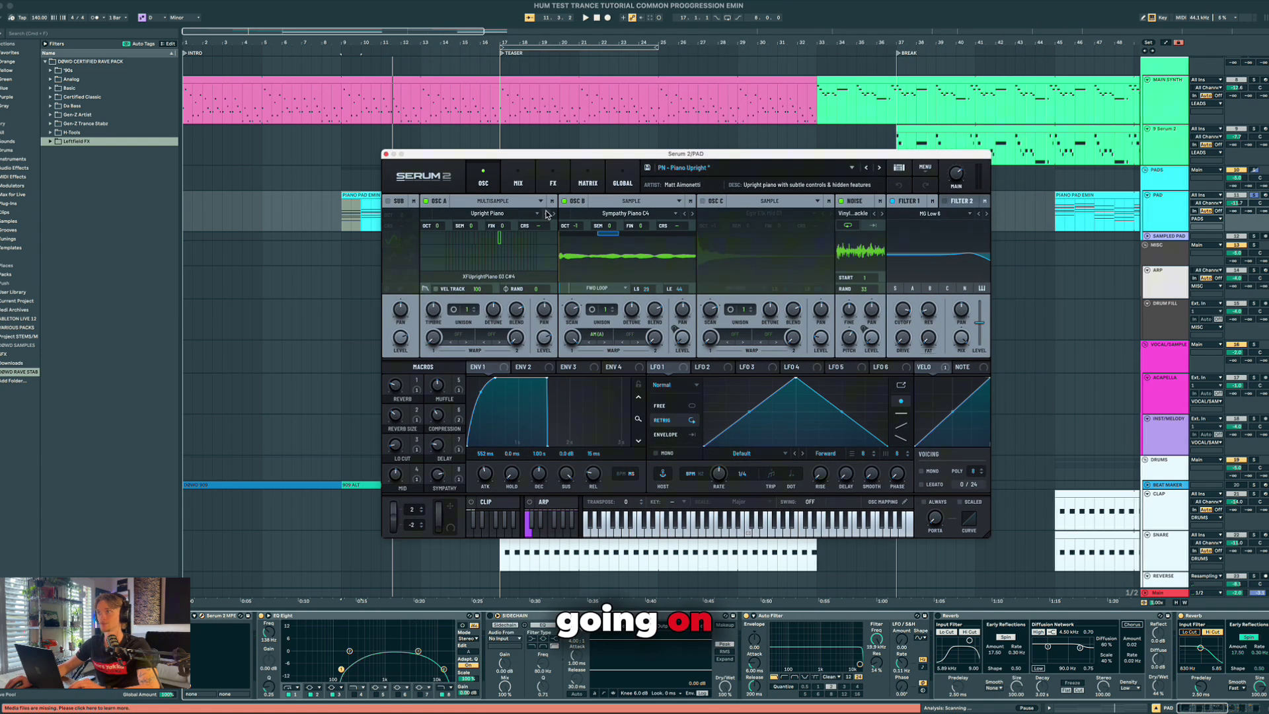
{"action": "key", "text": "shift+Tab"}
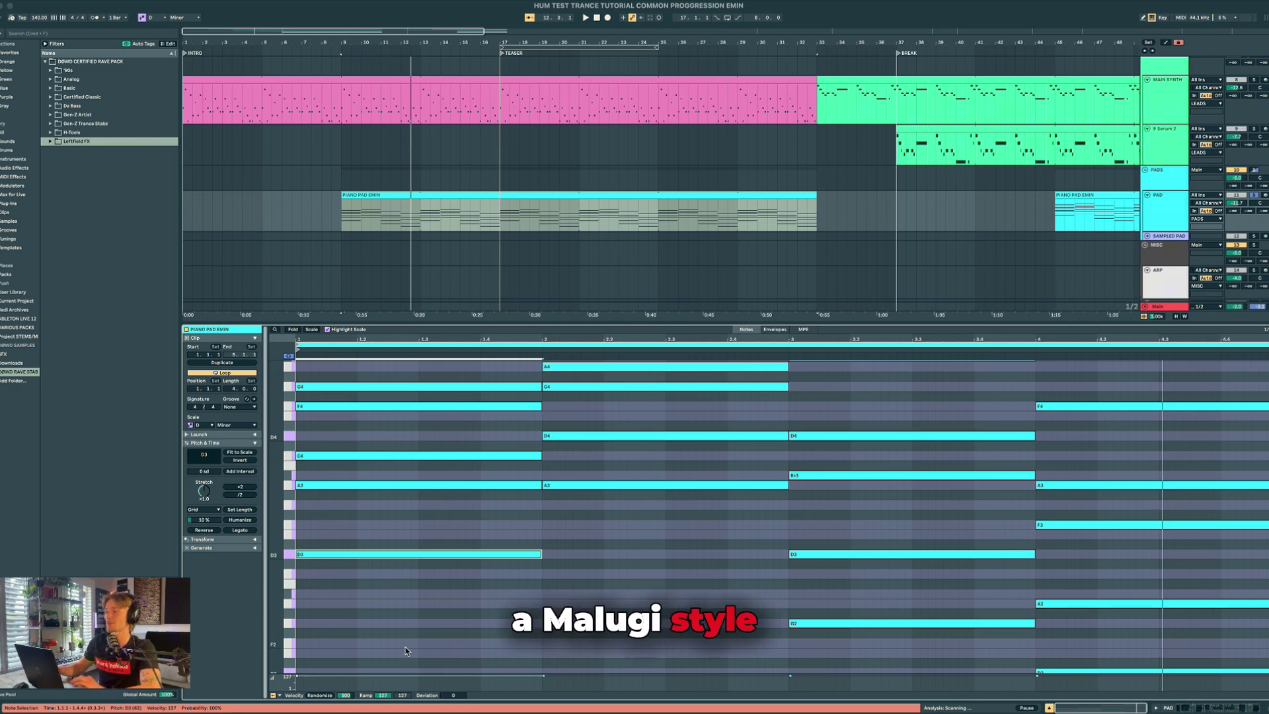
Open the first DØWD BASS LEAD clip's notes and extend the selection to the PIANO PAD EMIN clip
{"action": "left_click", "coordinate": [401, 224]}
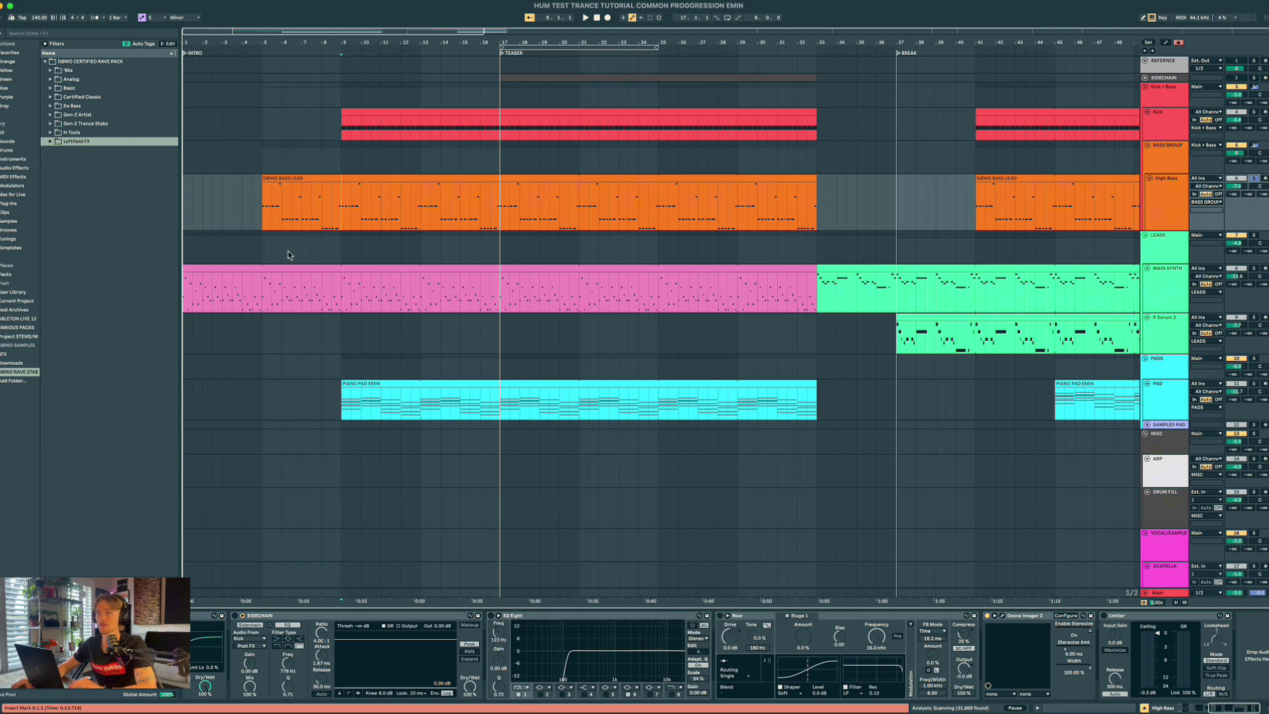
{"action": "scroll", "coordinate": [434, 661], "scroll_direction": "left", "scroll_amount": 10}
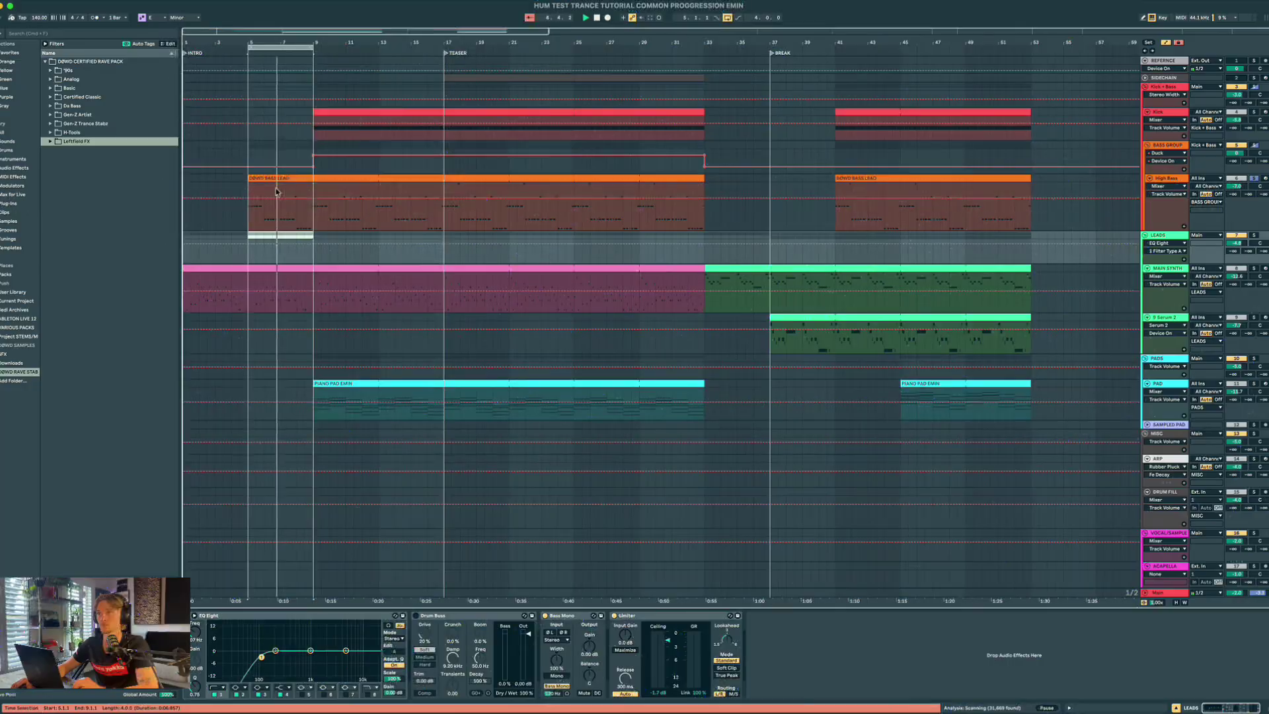
{"action": "double_click", "coordinate": [276, 192]}
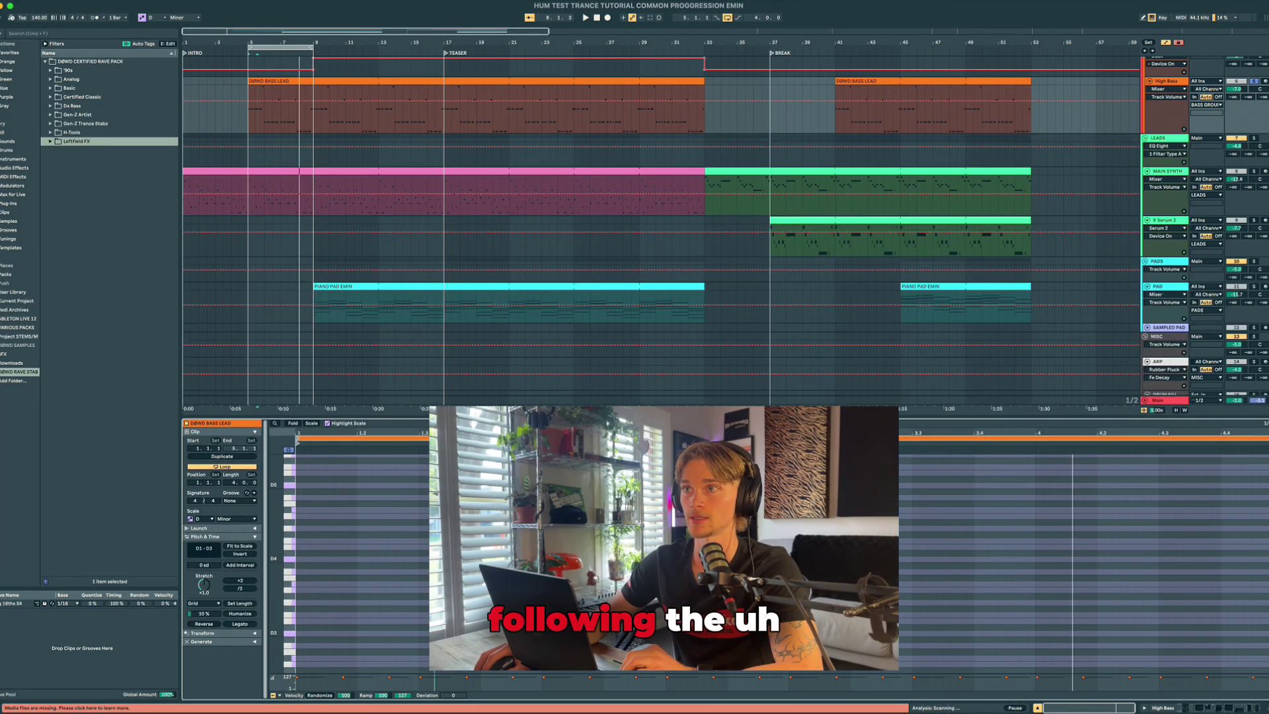
{"action": "left_click", "coordinate": [365, 286]}
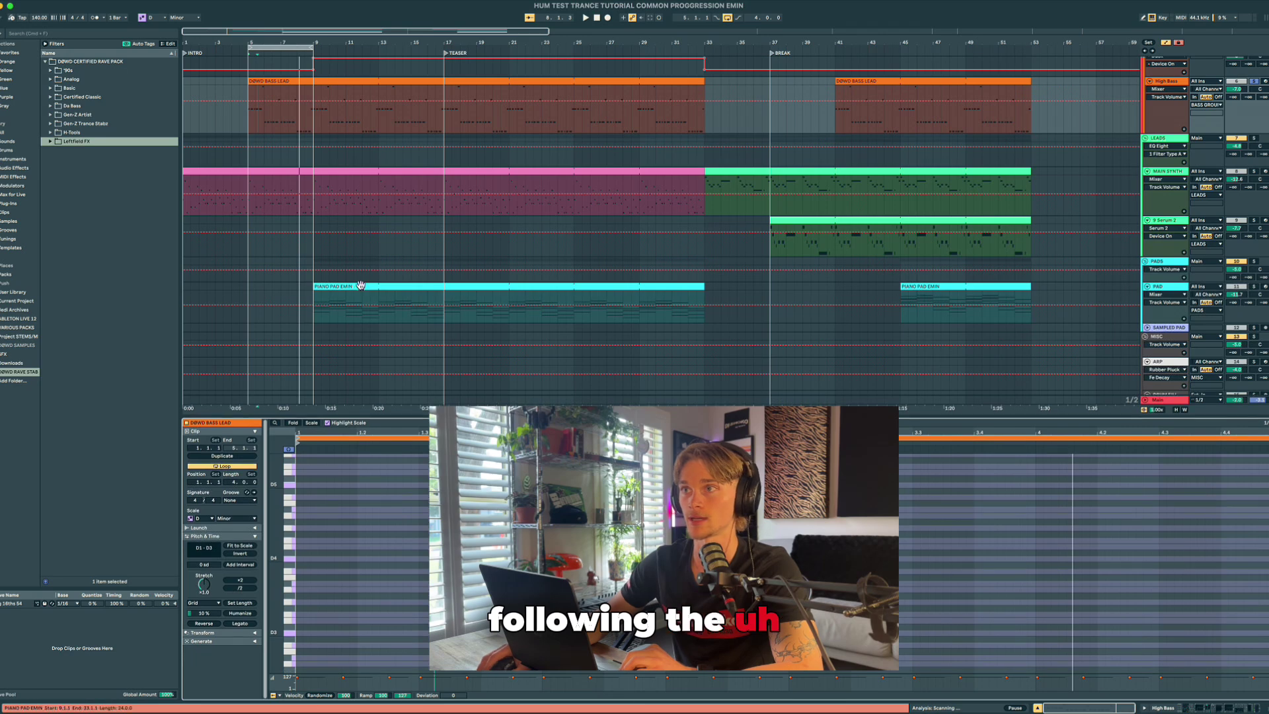
{"action": "scroll", "coordinate": [348, 256], "scroll_direction": "down", "scroll_amount": 1}
{"action": "left_click", "coordinate": [336, 263], "text": "shift"}
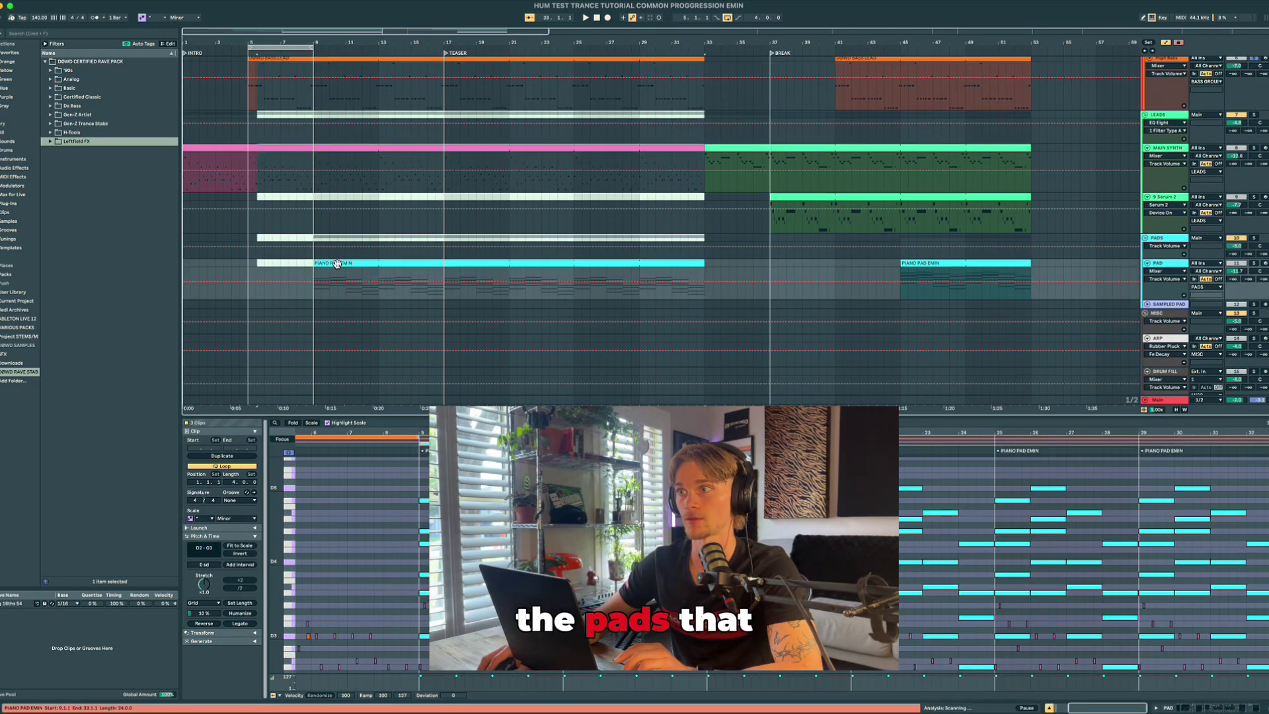
Select the first PIANO PAD EMIN and DØWD BASS LEAD clips together to compare their notes in the multi-clip editor
{"action": "left_click", "coordinate": [291, 249]}
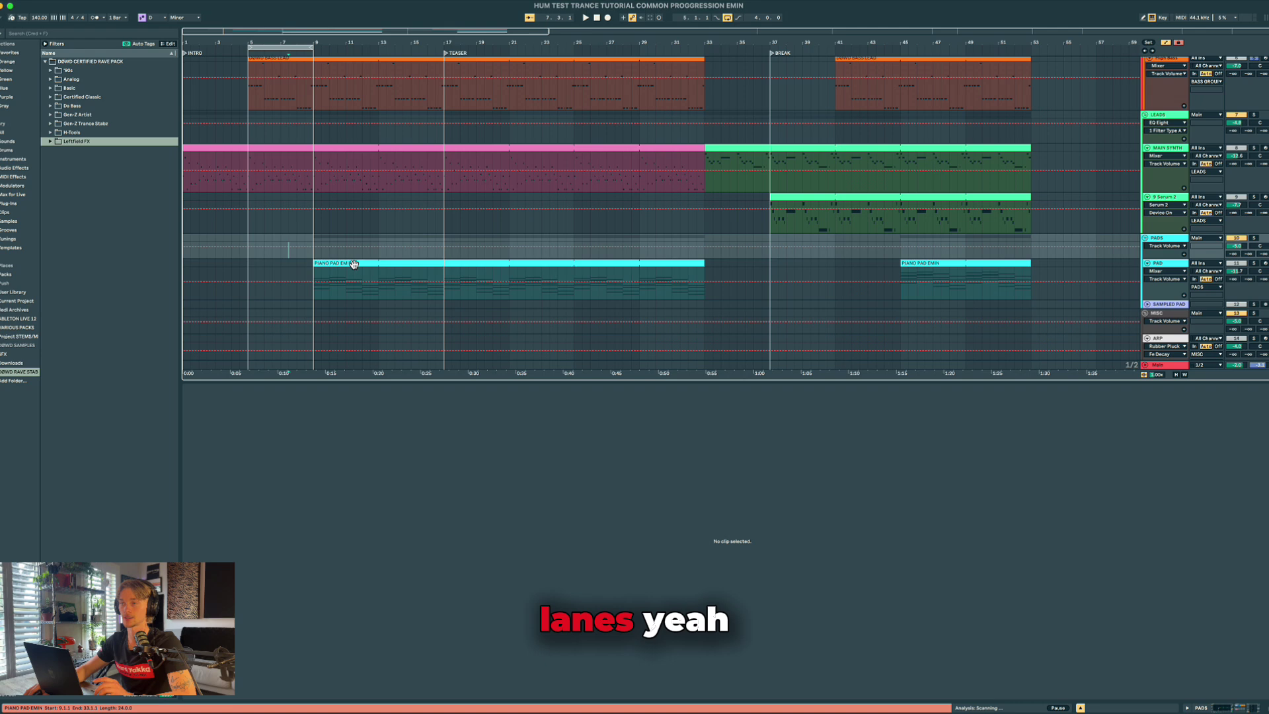
{"action": "left_click", "coordinate": [356, 262]}
{"action": "scroll", "coordinate": [350, 229], "scroll_direction": "up", "scroll_amount": 4}
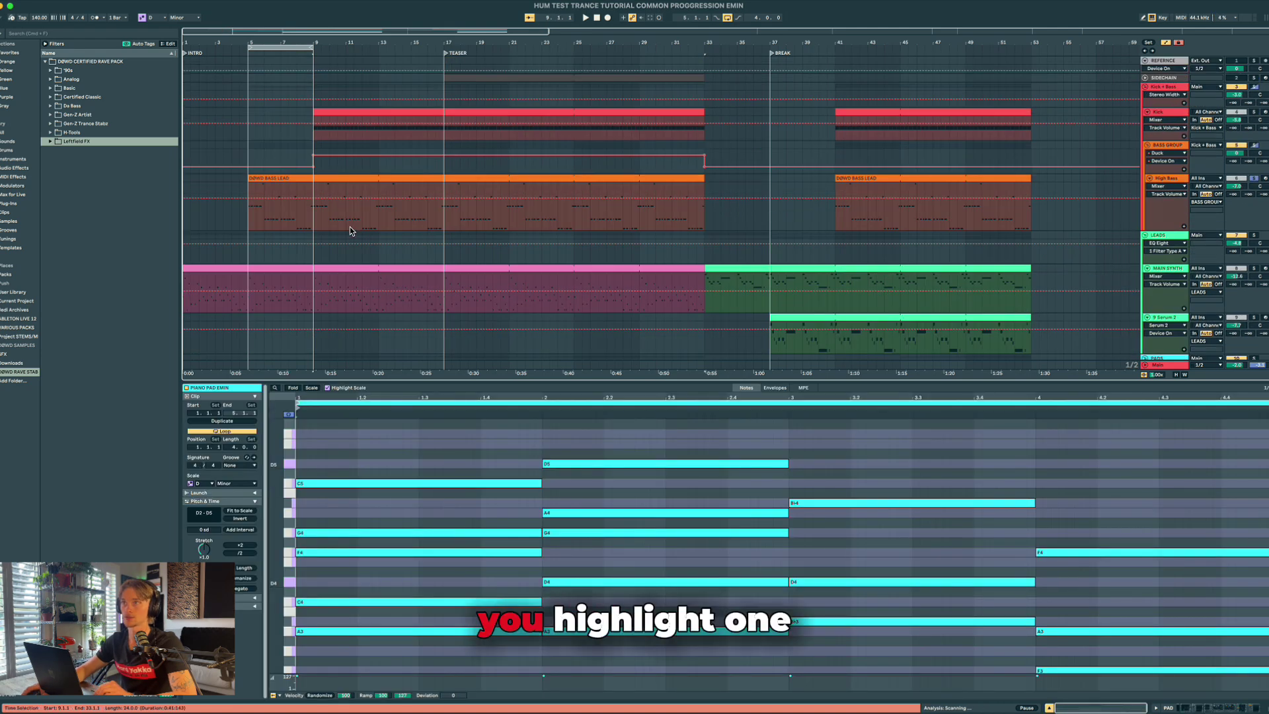
{"action": "left_click", "coordinate": [350, 179]}
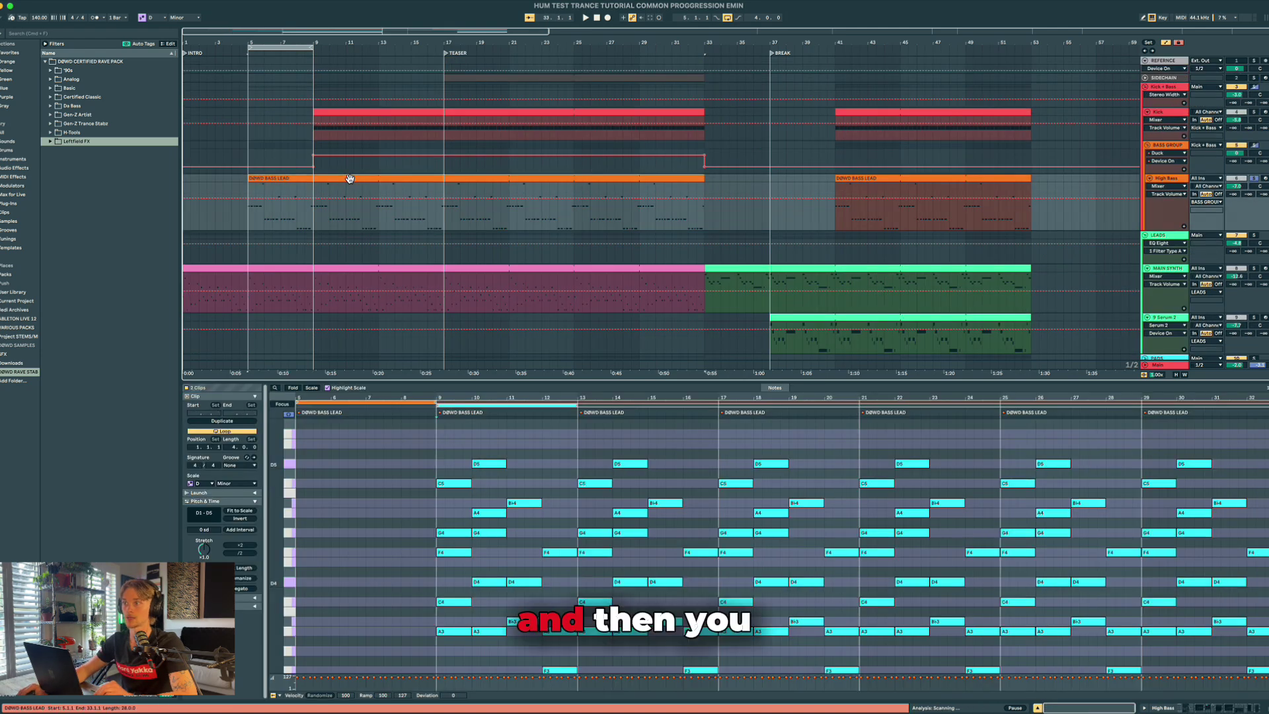
{"action": "left_click", "coordinate": [423, 407], "text": "super"}
{"action": "scroll", "coordinate": [476, 424], "scroll_direction": "up", "scroll_amount": 5}
{"action": "scroll", "coordinate": [462, 543], "scroll_direction": "down", "scroll_amount": 3}
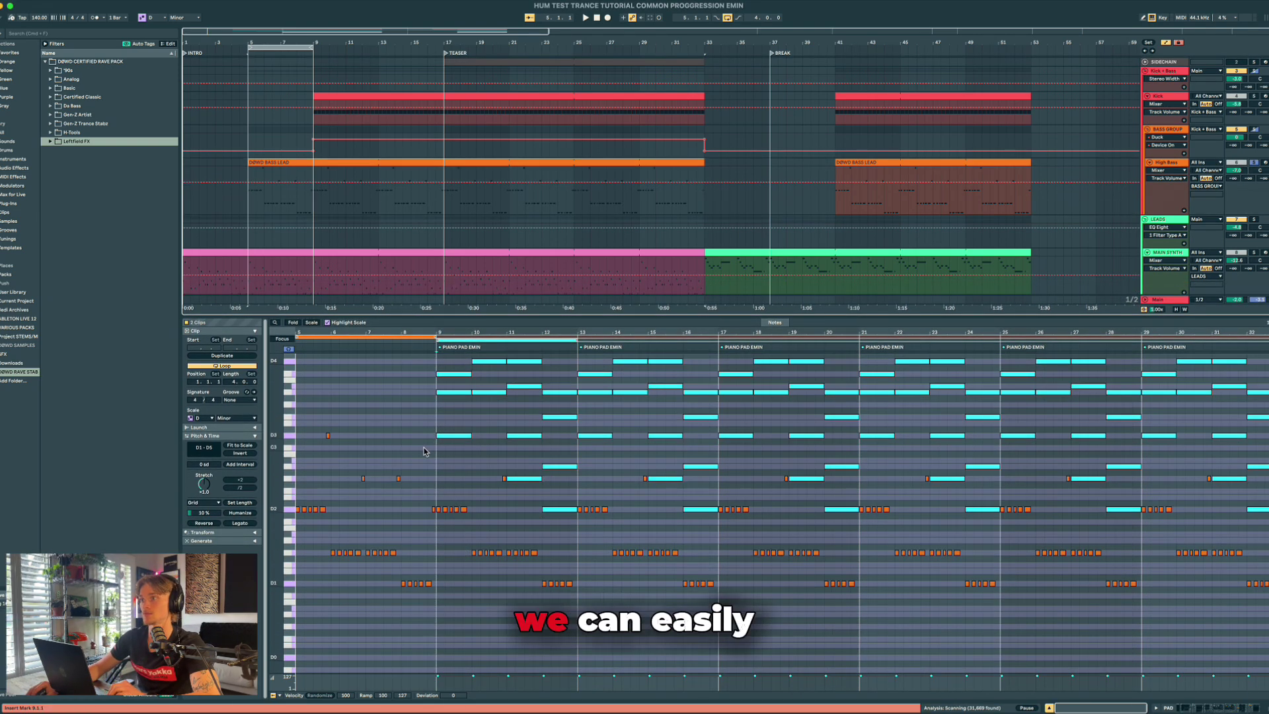
Turn on Focus for the bass lead clip and examine its opening D3 notes up close
{"action": "left_click", "coordinate": [284, 340]}
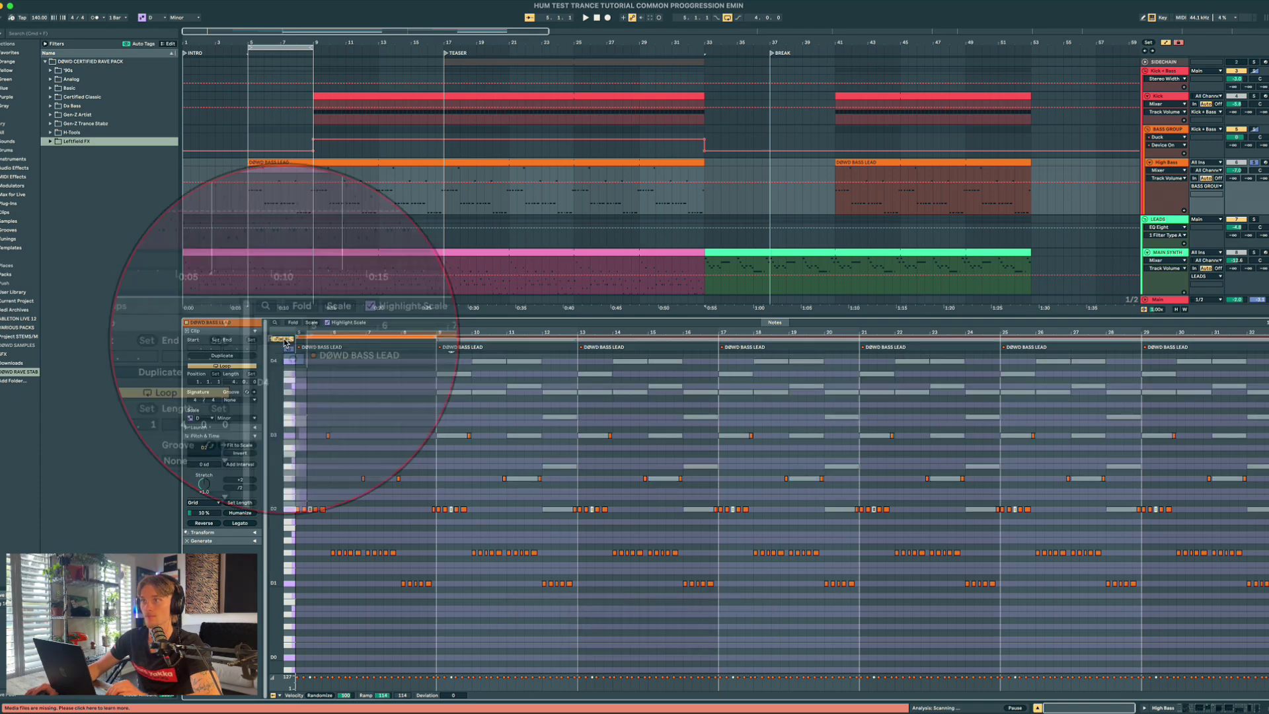
{"action": "left_click", "coordinate": [461, 479]}
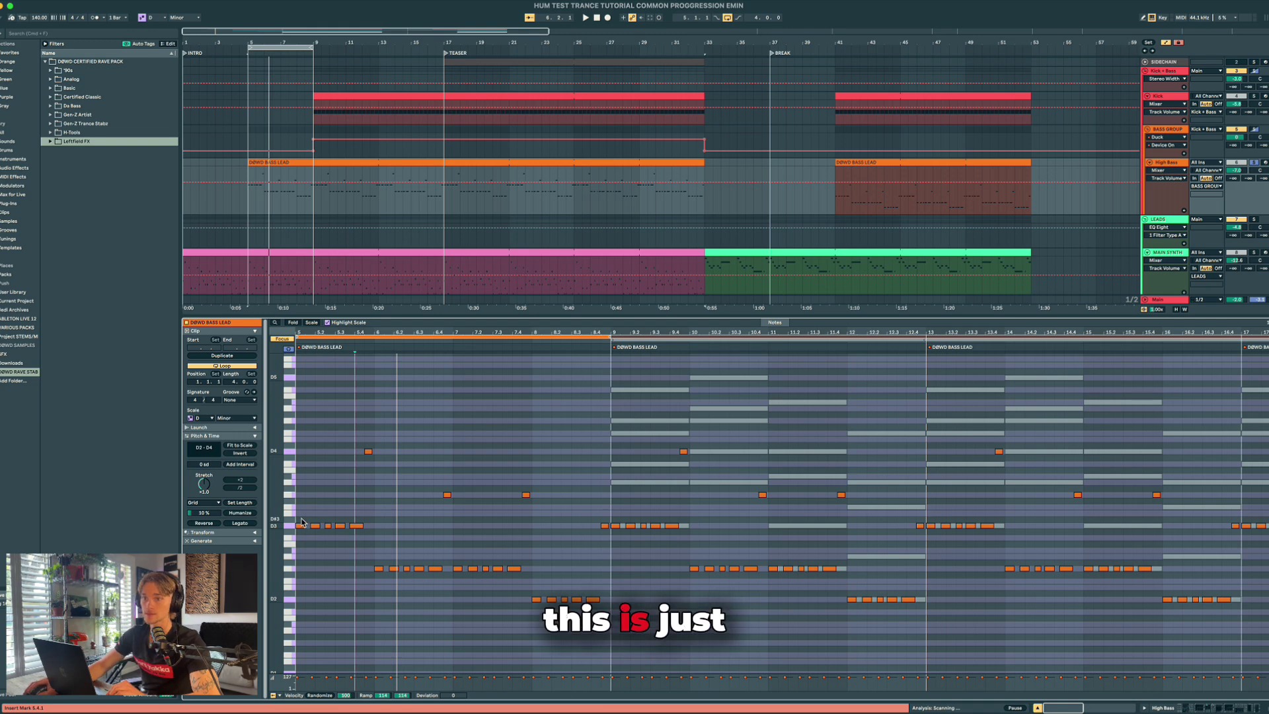
{"action": "scroll", "coordinate": [304, 524], "scroll_direction": "up", "scroll_amount": 5}
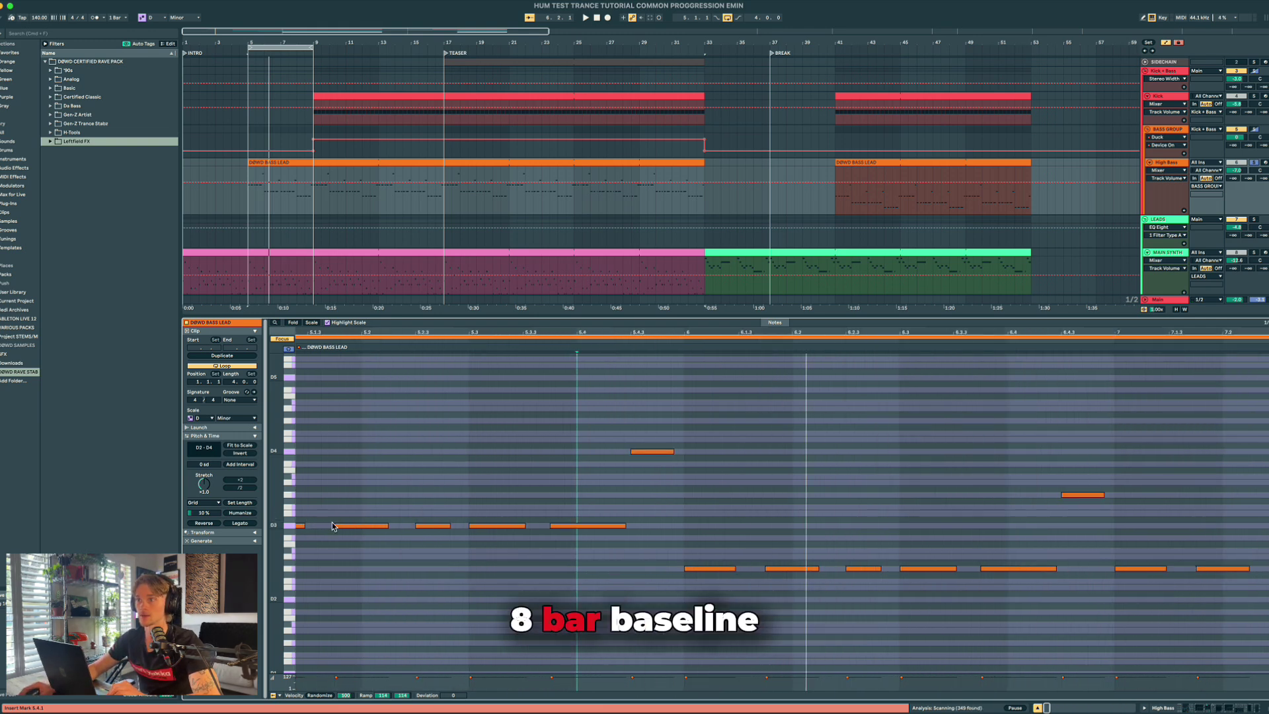
{"action": "scroll", "coordinate": [351, 531], "scroll_direction": "left", "scroll_amount": 2}
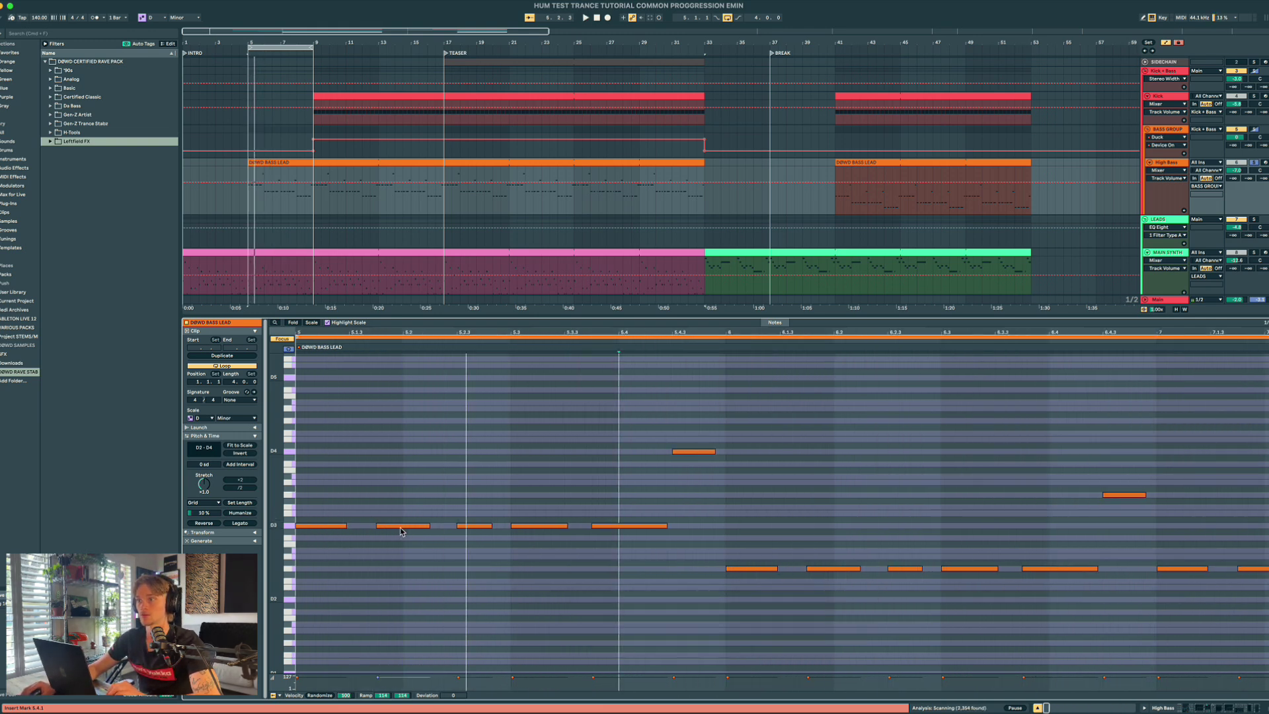
{"action": "mouse_move", "coordinate": [391, 526]}
{"action": "left_mouse_down"}
{"action": "mouse_move", "coordinate": [368, 530]}
{"action": "mouse_move", "coordinate": [391, 529]}
{"action": "left_mouse_up"}
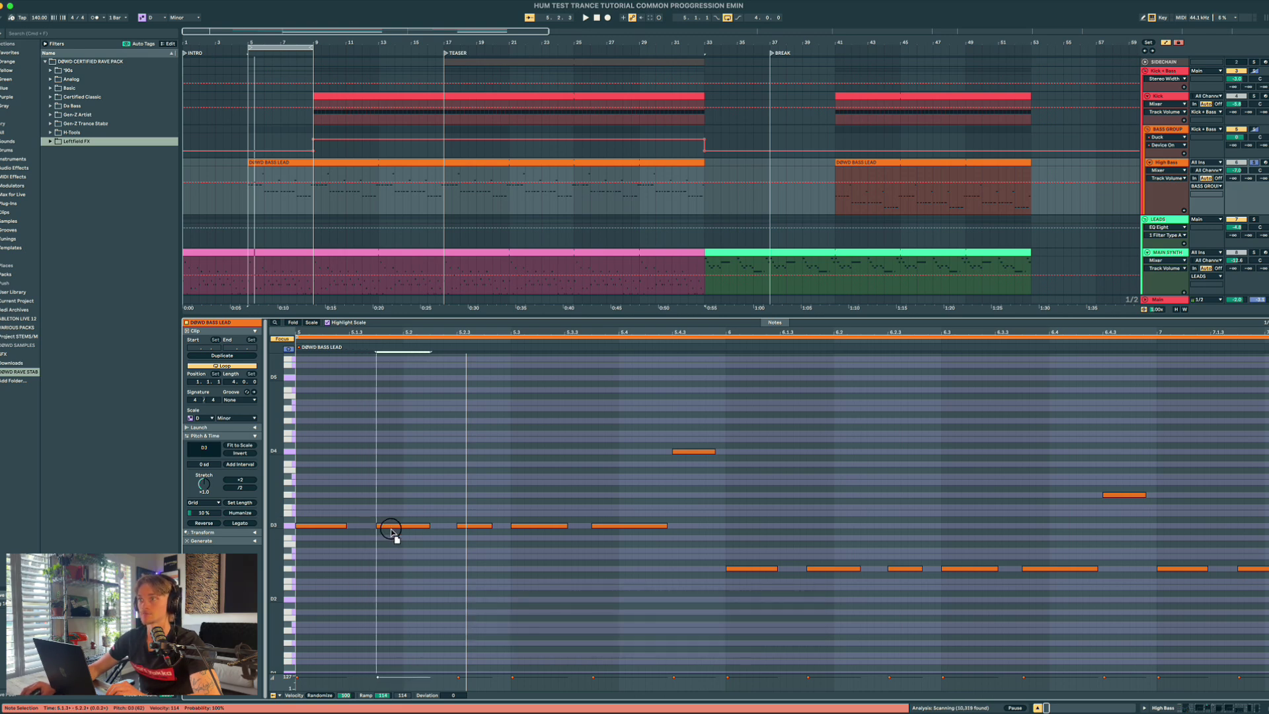
{"action": "left_click", "coordinate": [481, 527]}
Play the arrangement from bar 9, stop it, and turn off solo on the MAIN SYNTH track before playing again
{"action": "left_click", "coordinate": [321, 314]}
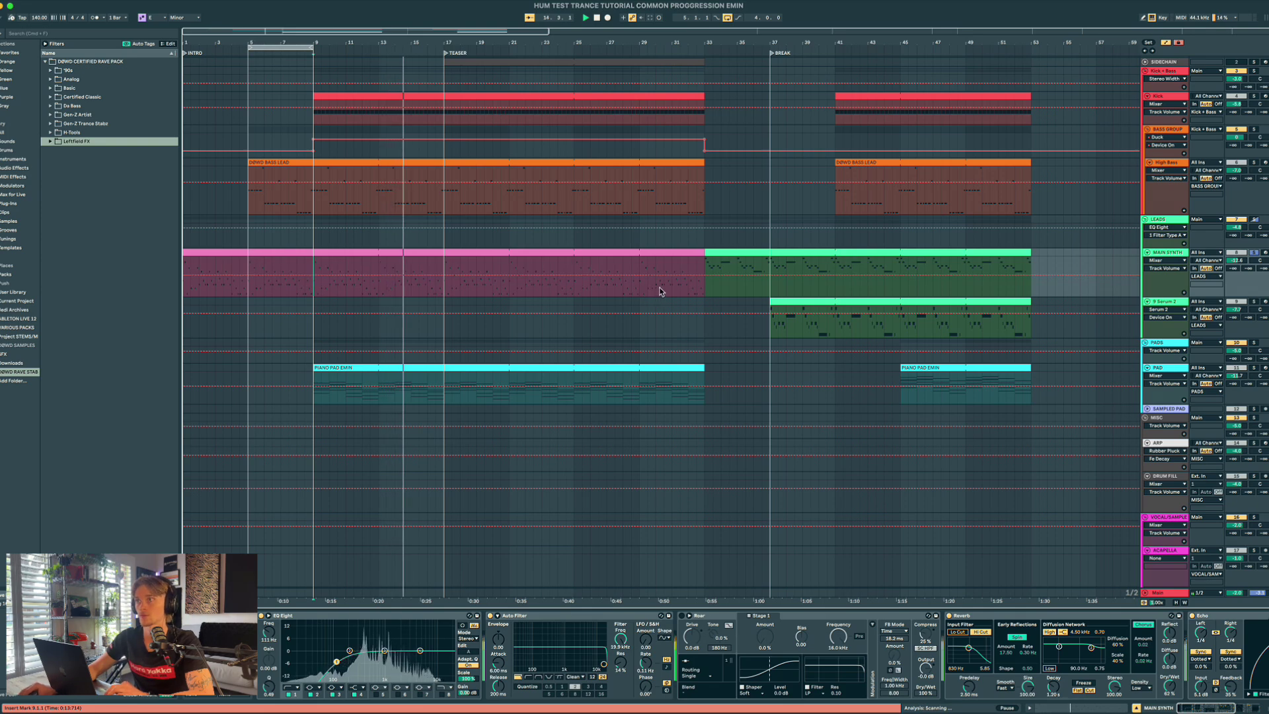
{"action": "key", "text": "space"}
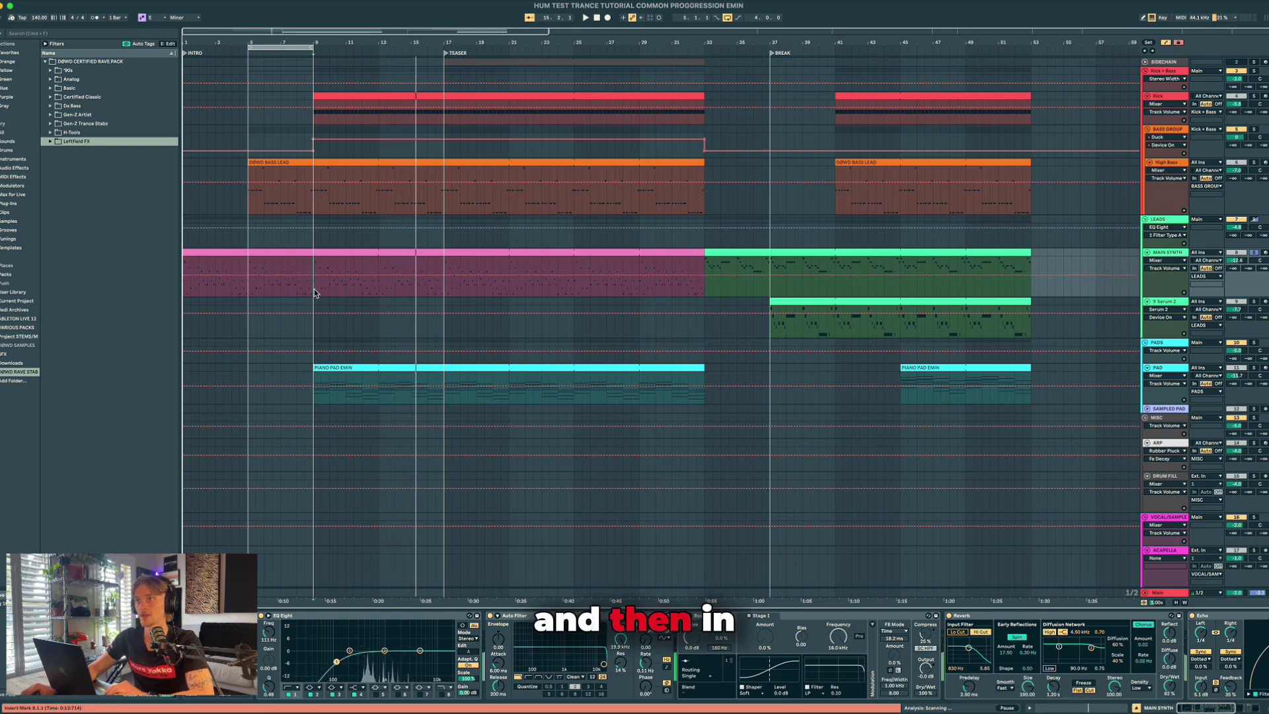
{"action": "left_click", "coordinate": [1253, 252]}
{"action": "key", "text": "space"}
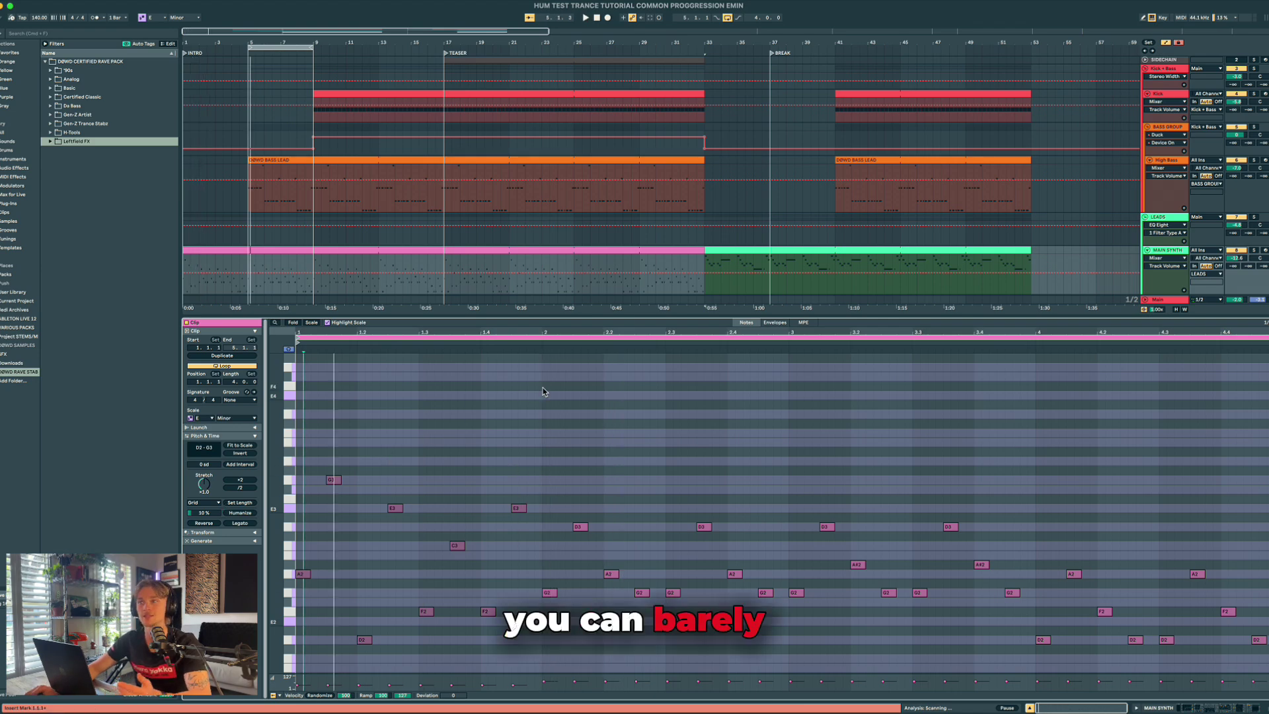
Review the pink intro clip's notes on MAIN SYNTH and play the green lead melody clip
{"action": "scroll", "coordinate": [925, 582], "scroll_direction": "down", "scroll_amount": 3}
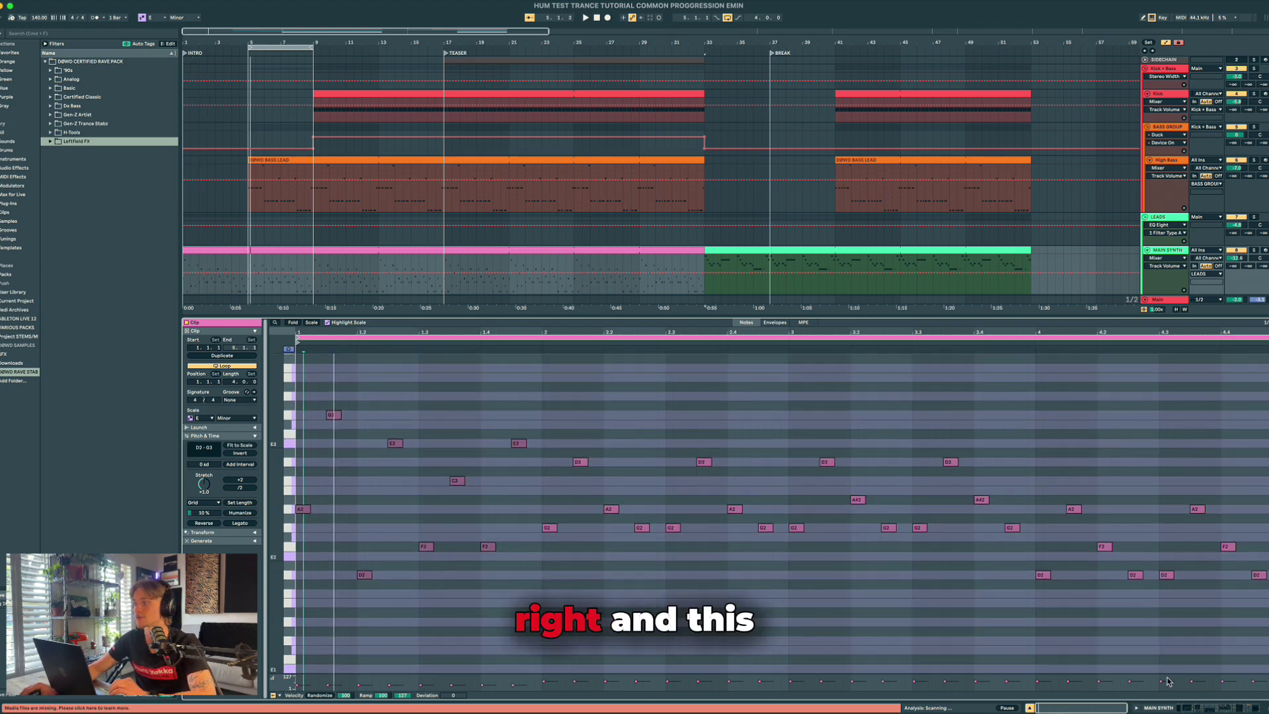
{"action": "key", "text": "shift+Tab"}
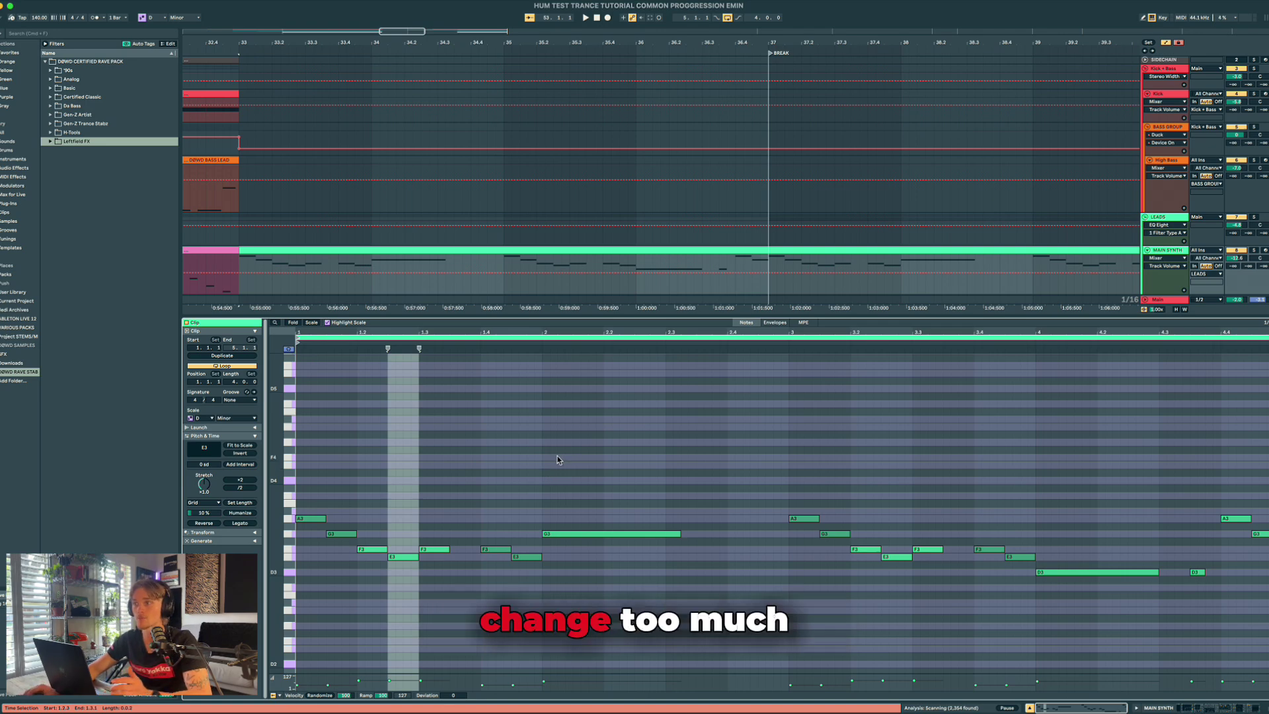
{"action": "scroll", "coordinate": [336, 255], "scroll_direction": "down", "scroll_amount": 5}
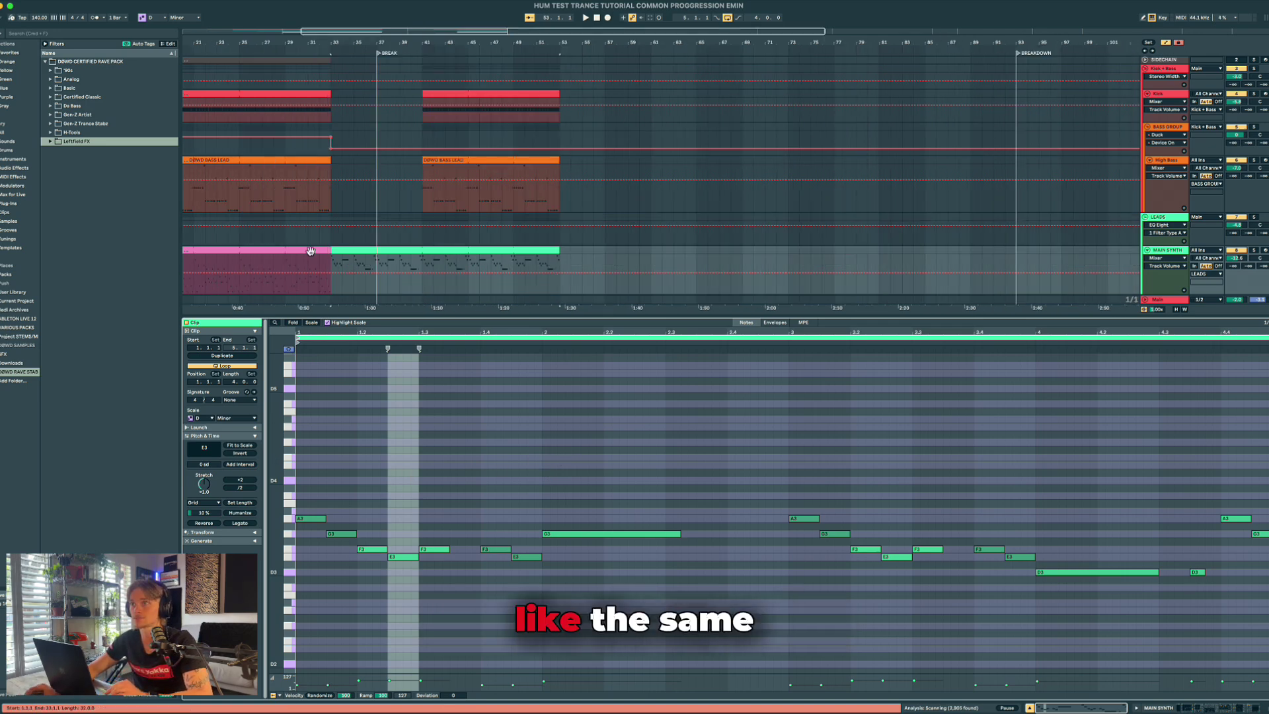
{"action": "scroll", "coordinate": [278, 254], "scroll_direction": "up", "scroll_amount": 2}
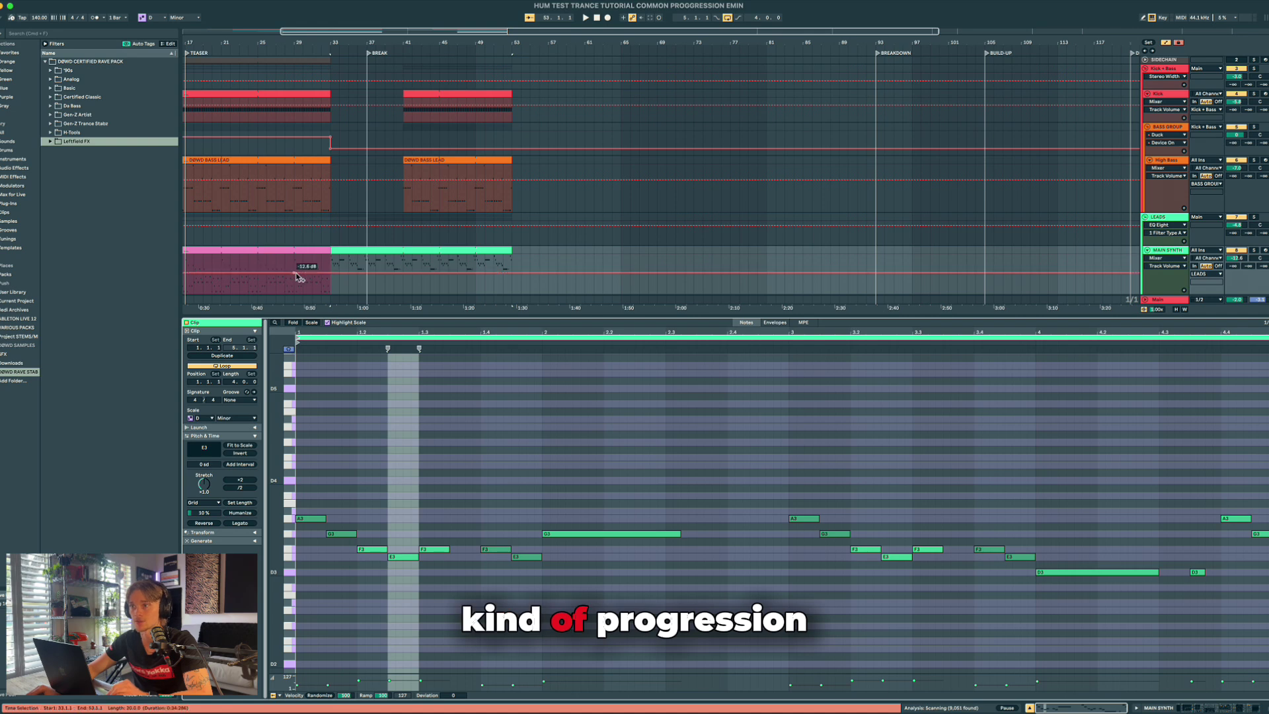
{"action": "left_click", "coordinate": [393, 247]}
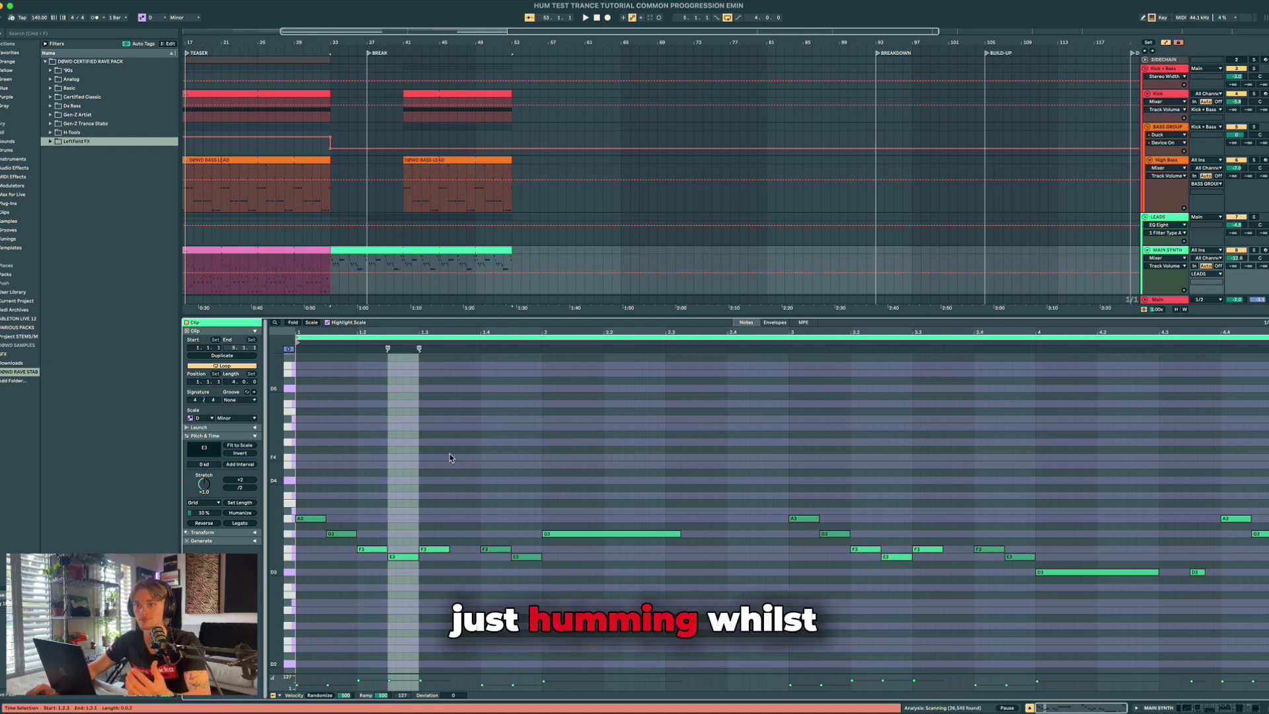
{"action": "left_click", "coordinate": [350, 489]}
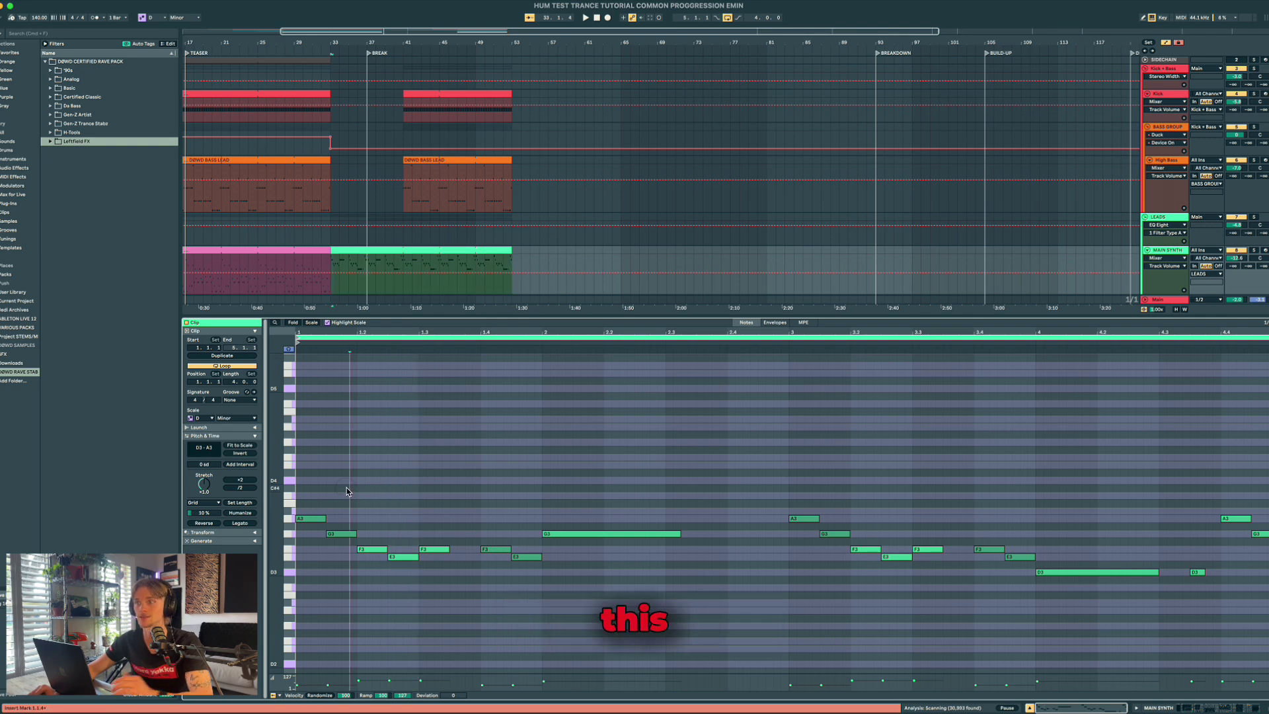
{"action": "key", "text": "space"}
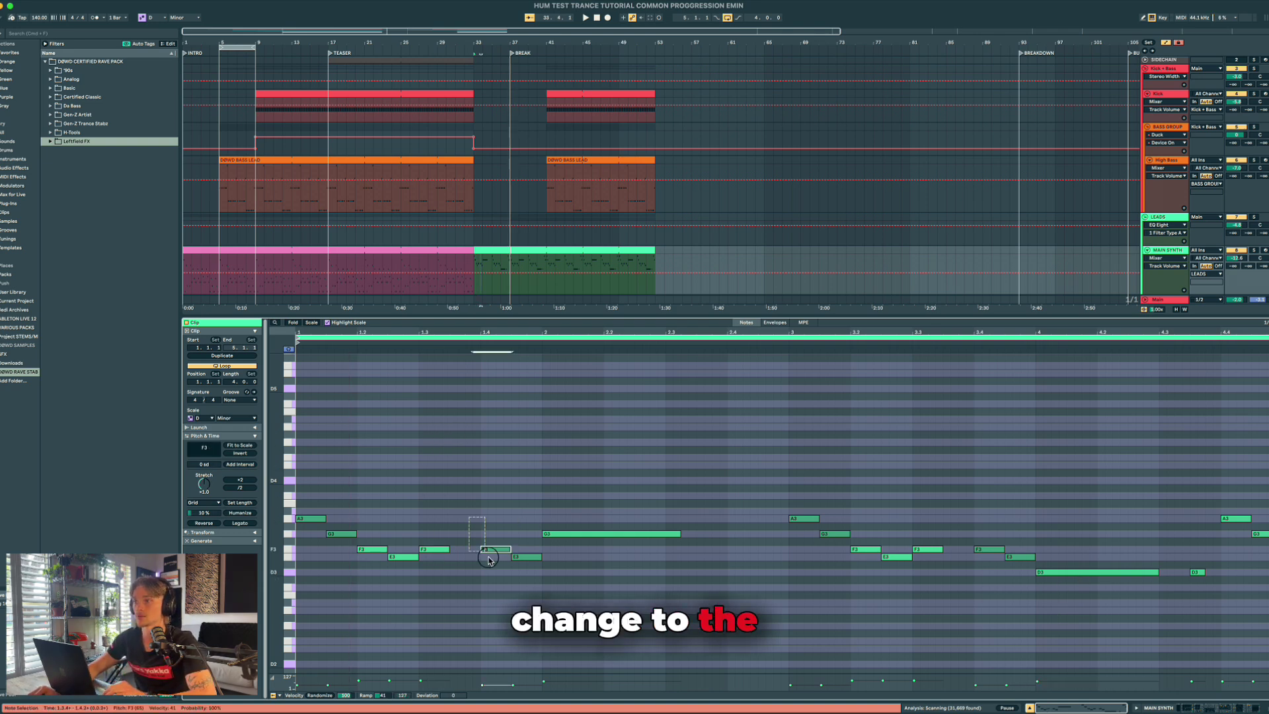
Try raising the F3 and E3 notes at beat 1.4 of the lead melody to B♭3 and A3, and audition the melody
{"action": "left_click_drag", "start_coordinate": [473, 543], "coordinate": [534, 567]}
{"action": "key", "text": "shift+Up"}
{"action": "key", "text": "shift+Up"}
{"action": "key", "text": "shift+Down"}
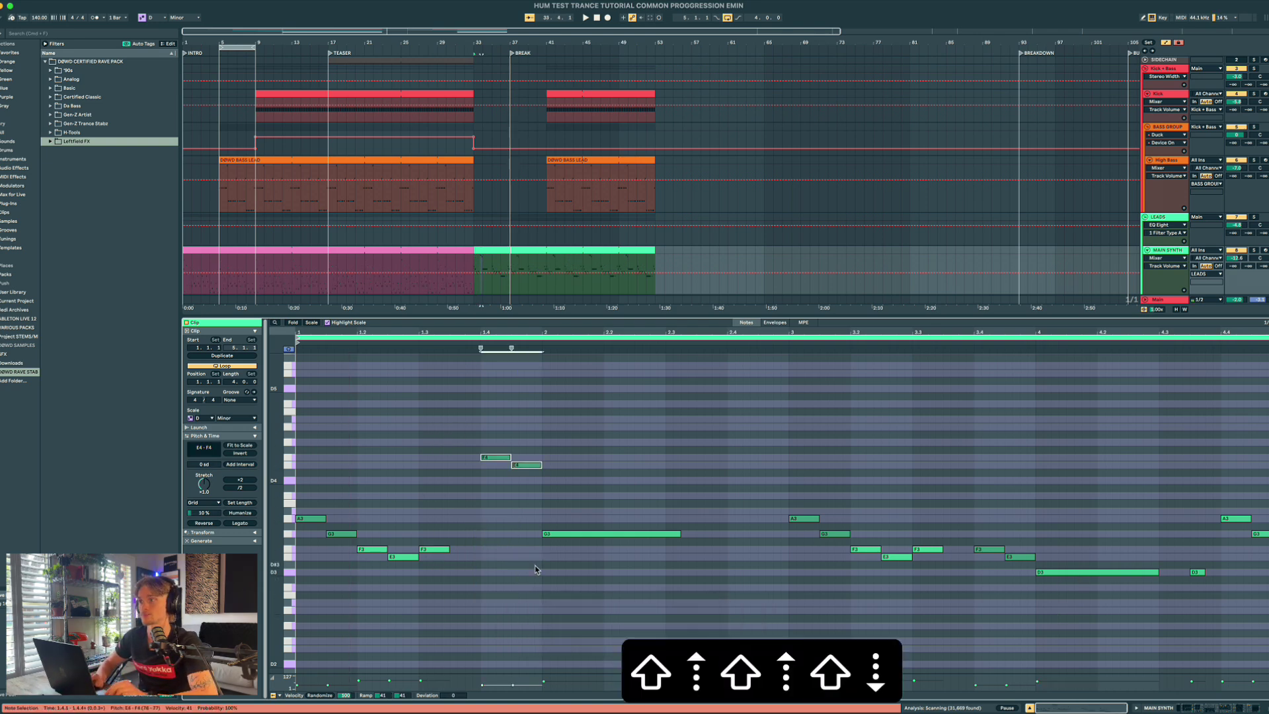
{"action": "key", "text": "shift+Down"}
{"action": "key", "text": "Up"}
{"action": "key", "text": "Up"}
{"action": "key", "text": "Up"}
{"action": "key", "text": "Up"}
{"action": "key", "text": "Up"}
{"action": "key", "text": "space"}
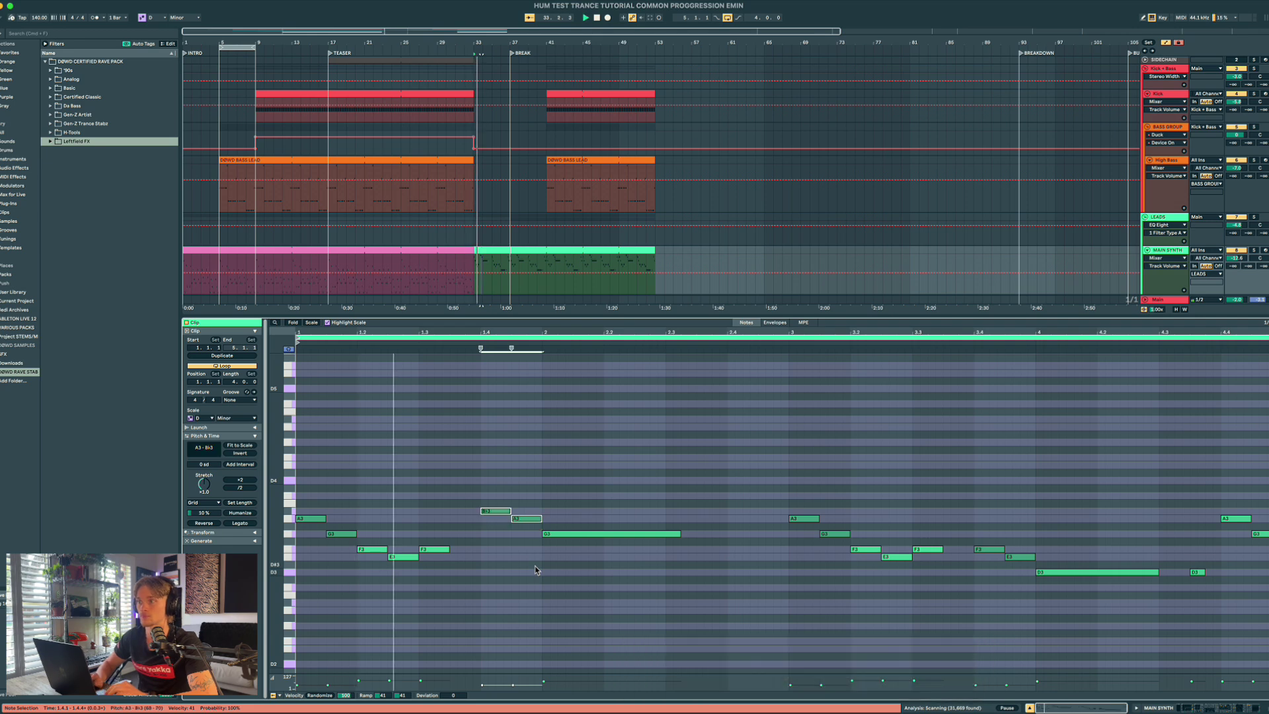
Lower the two raised notes at beat 1.4 five semitones back to F3 and E3, and stop playback
{"action": "key", "text": "Down"}
{"action": "key", "text": "Down"}
{"action": "key", "text": "Down"}
{"action": "key", "text": "Down"}
{"action": "key", "text": "Down"}
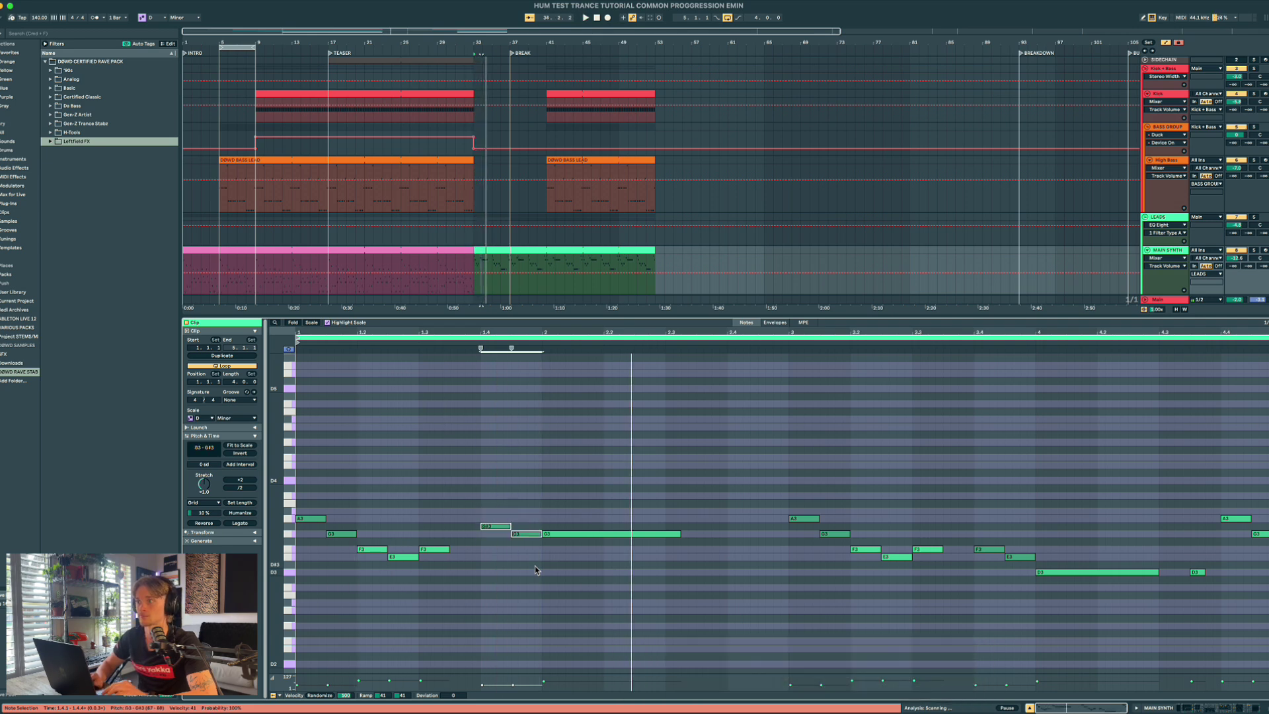
{"action": "key", "text": "space"}
{"action": "left_click", "coordinate": [354, 513]}
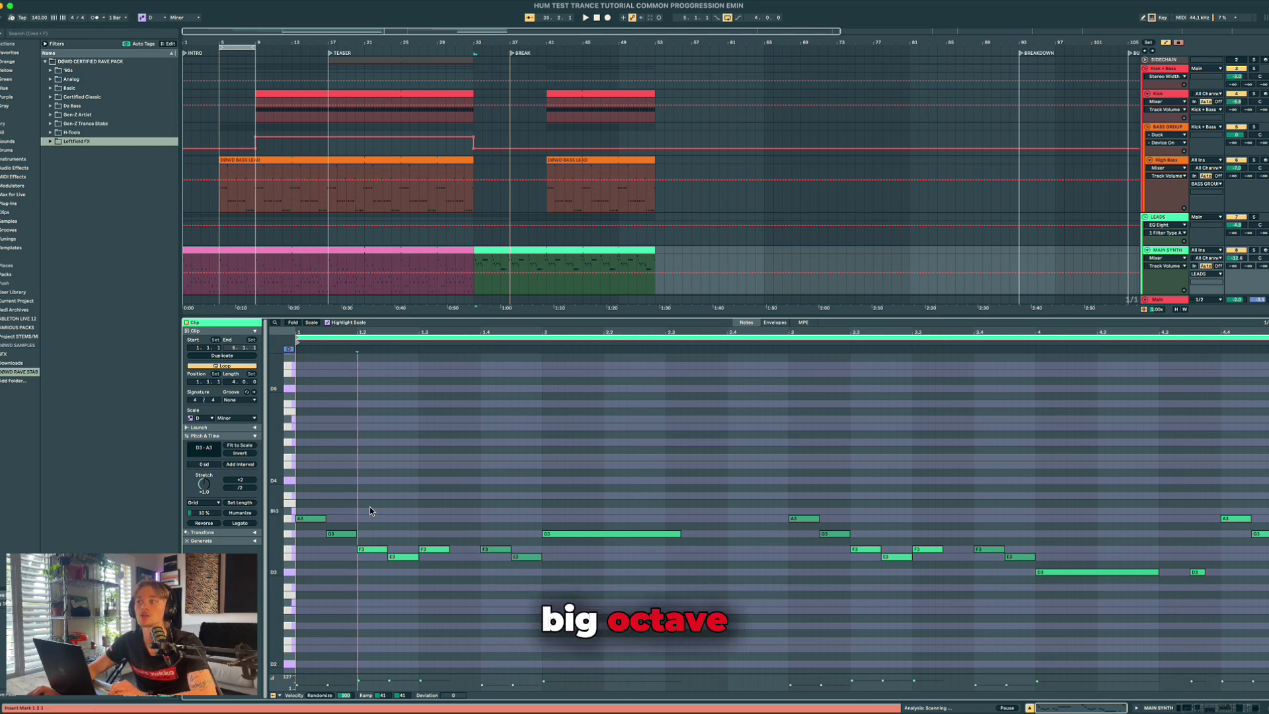
Try raising the lead melody's opening G3 note by an octave and play the result
{"action": "left_click", "coordinate": [311, 518]}
{"action": "left_click", "coordinate": [341, 534]}
{"action": "key", "text": "shift+Up"}
{"action": "key", "text": "space"}
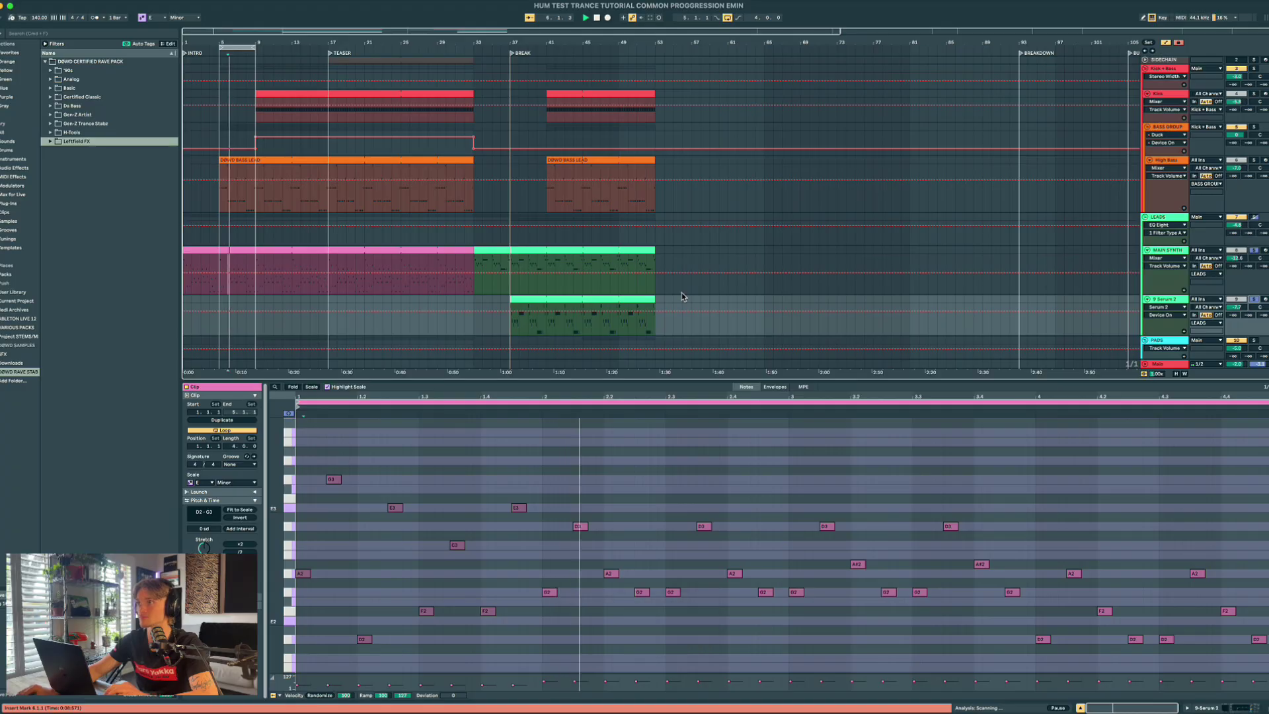
Play the arrangement from bar 35 over the green MAIN SYNTH melody and stop it
{"action": "left_click", "coordinate": [509, 284]}
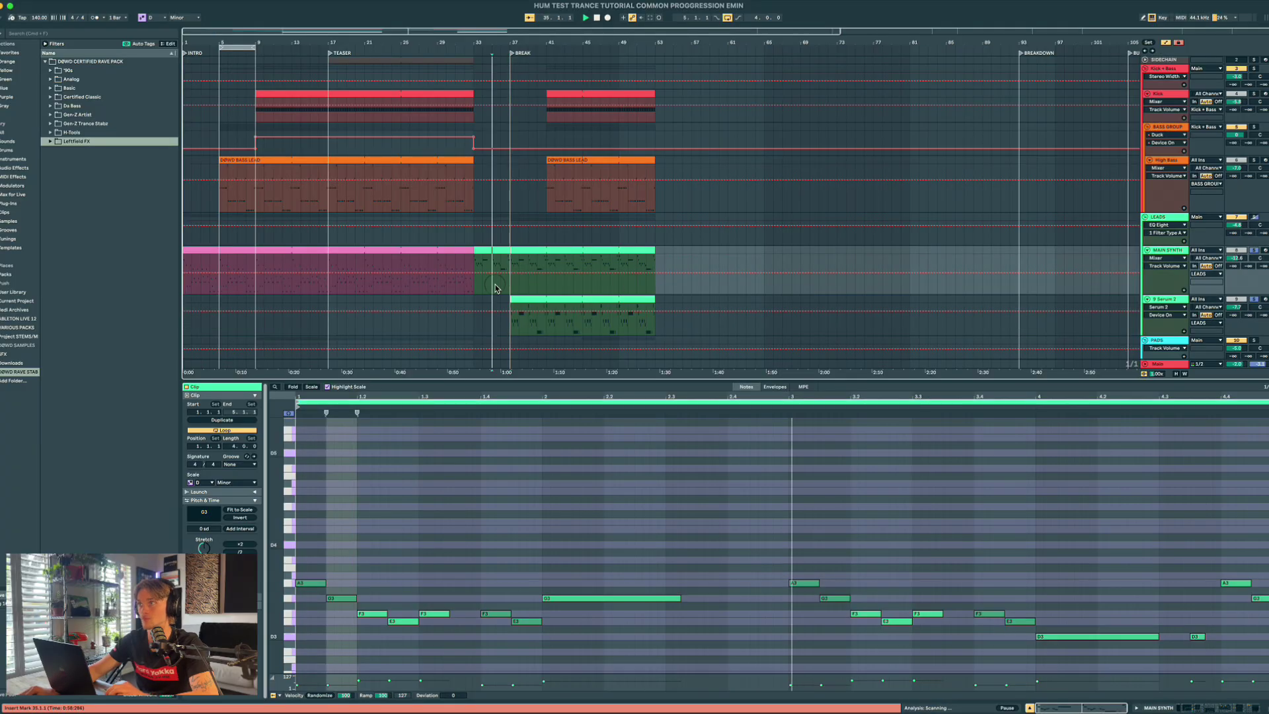
{"action": "key", "text": "space"}
{"action": "scroll", "coordinate": [521, 284], "scroll_direction": "down", "scroll_amount": 3}
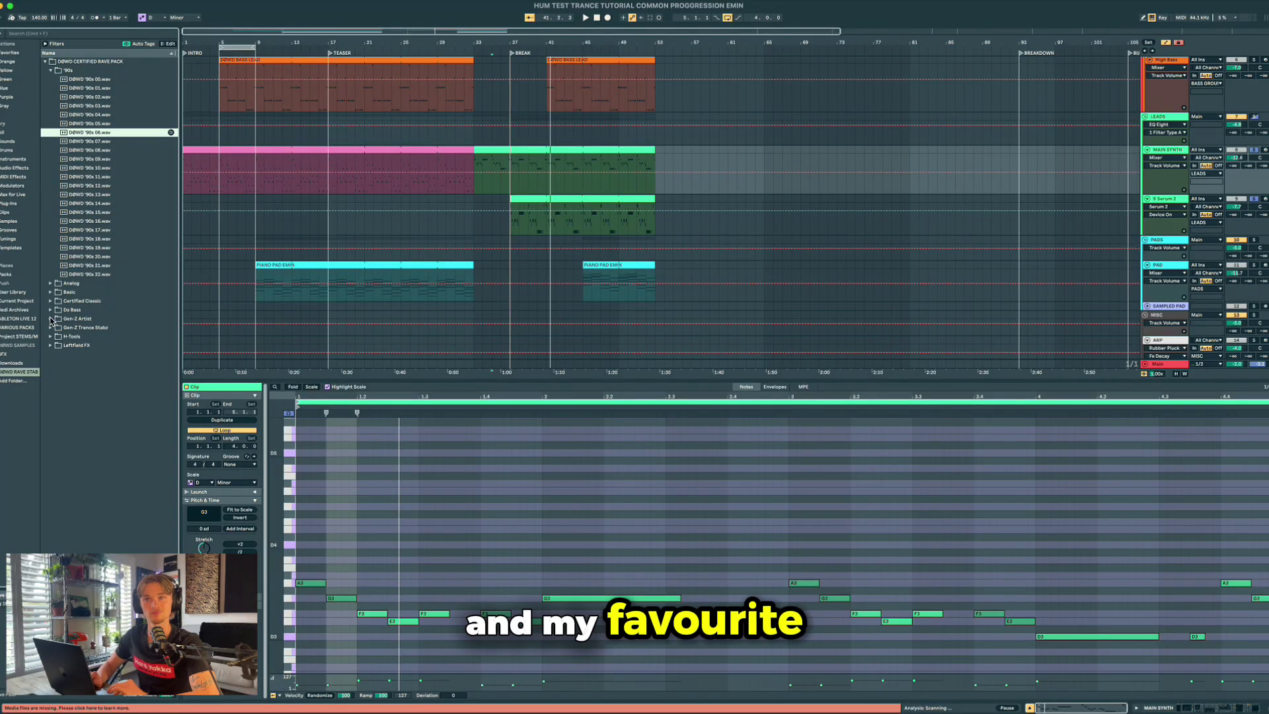
Expand the Gen-Z Artist folder and its GENZ PIANO HITS subfolder, and audition piano samples from 00 through 26
{"action": "left_click", "coordinate": [52, 320]}
{"action": "key", "text": "Down"}
{"action": "key", "text": "Down"}
{"action": "key", "text": "Down"}
{"action": "key", "text": "Down"}
{"action": "key", "text": "Down"}
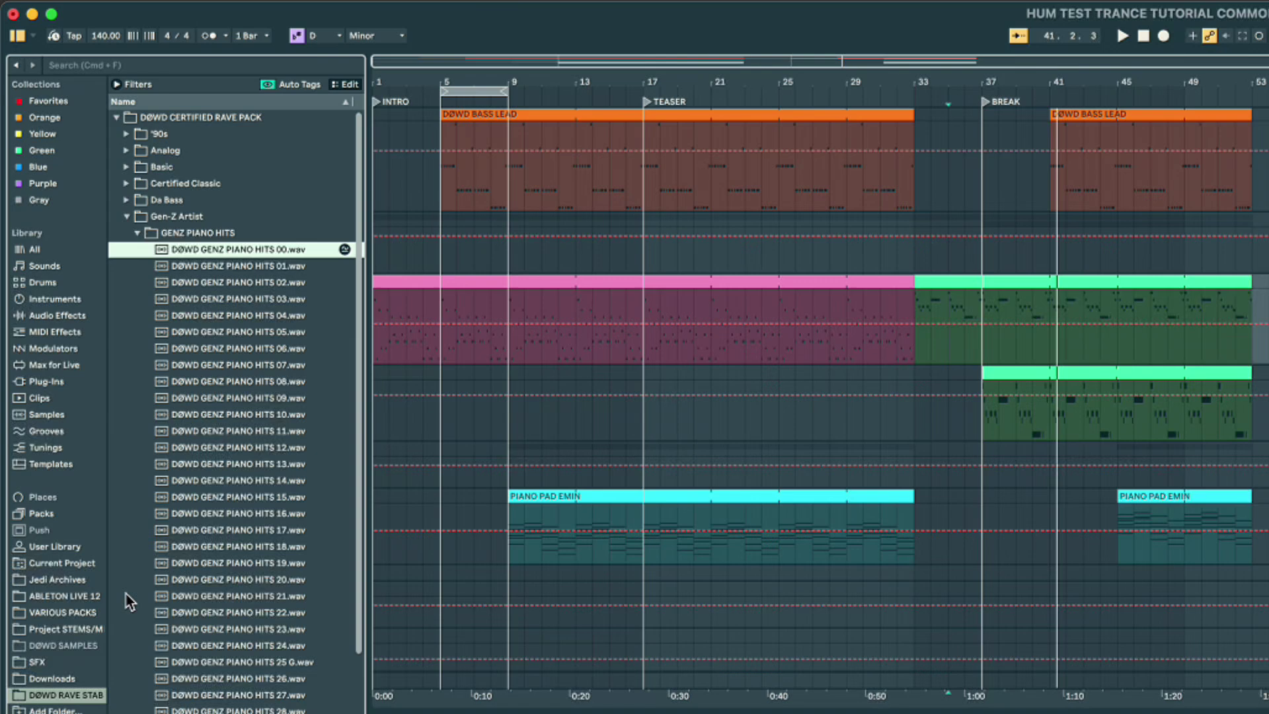
{"action": "key", "text": "Down"}
{"action": "key", "text": "Down"}
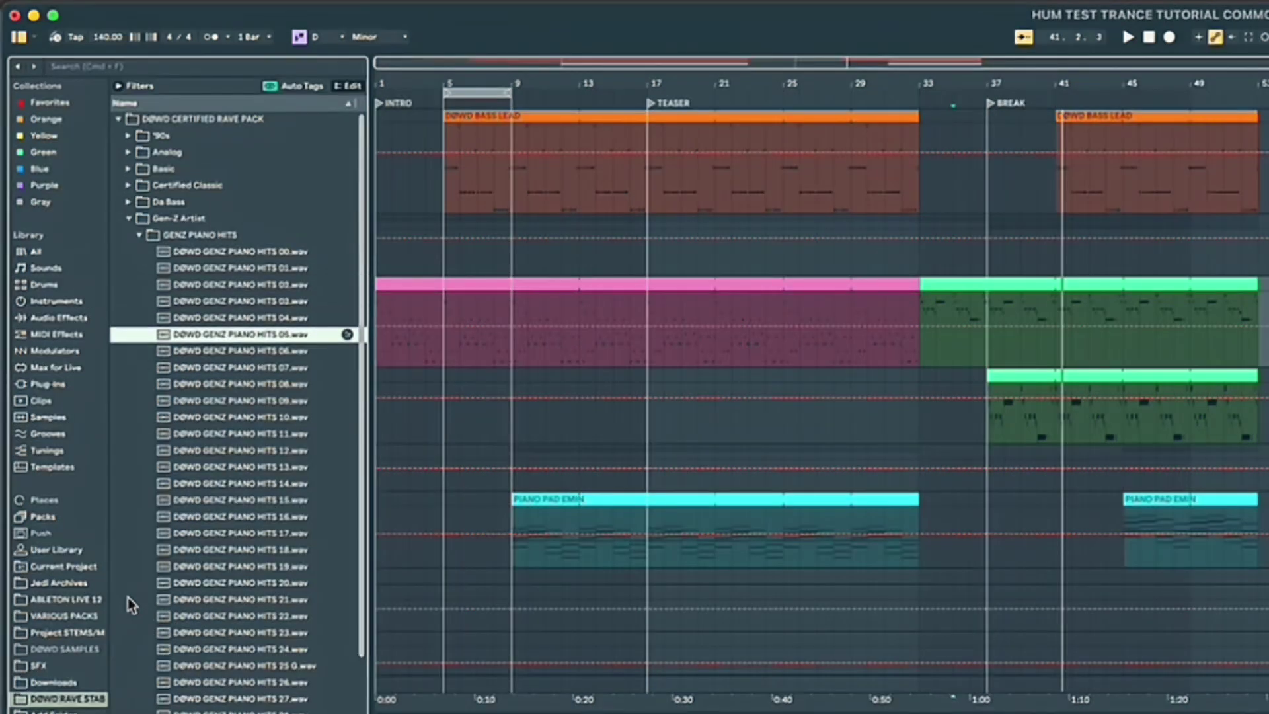
{"action": "left_click", "coordinate": [223, 584]}
{"action": "key", "text": "Down"}
{"action": "key", "text": "Down"}
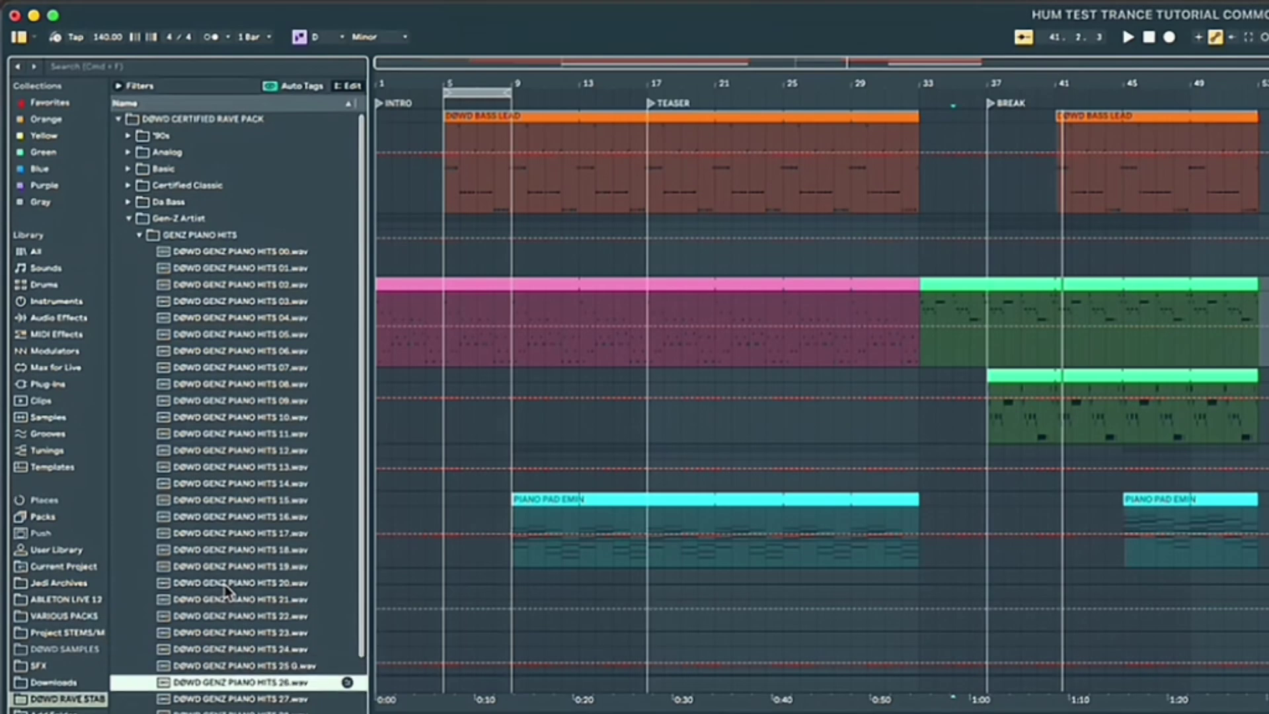
Audition stab samples from the DØWD Gen-Z Artist series, up to DØWD Gen-Z Artist 35.wav
{"action": "scroll", "coordinate": [226, 590], "scroll_direction": "down", "scroll_amount": 10}
{"action": "left_click", "coordinate": [226, 590]}
{"action": "scroll", "coordinate": [226, 590], "scroll_direction": "down", "scroll_amount": 9}
{"action": "left_click", "coordinate": [226, 590]}
{"action": "key", "text": "Down"}
{"action": "key", "text": "Down"}
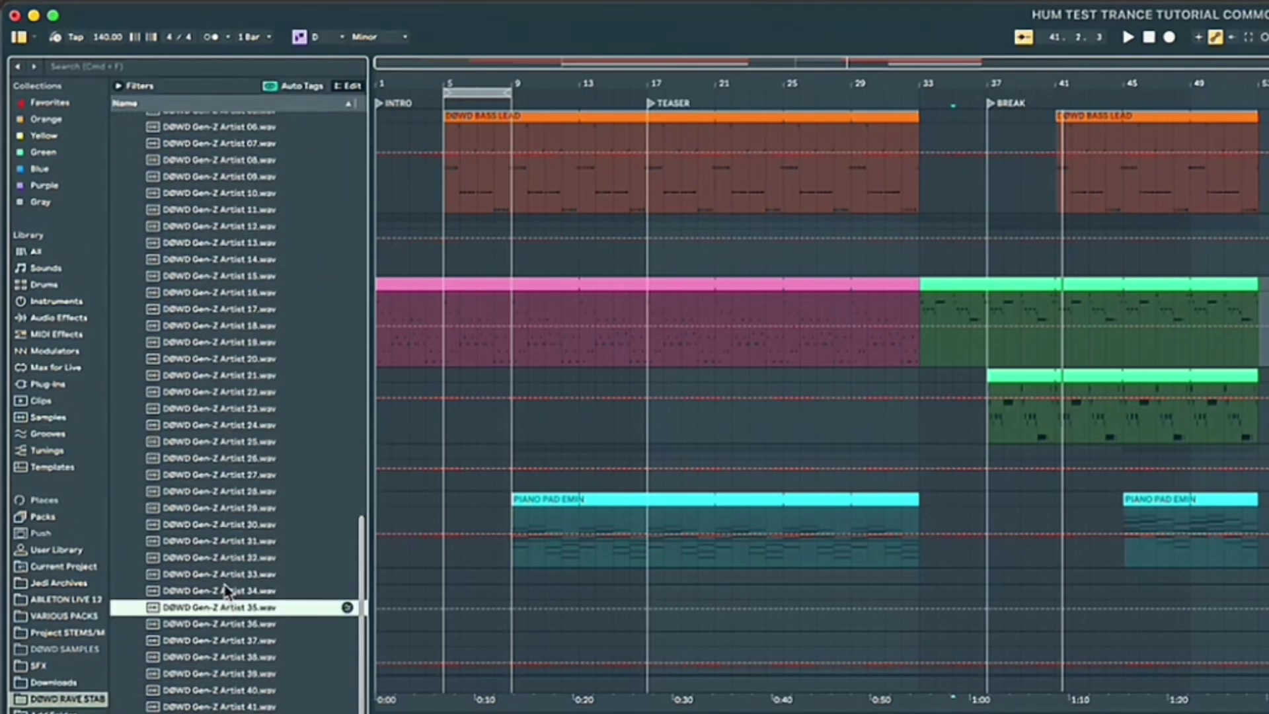